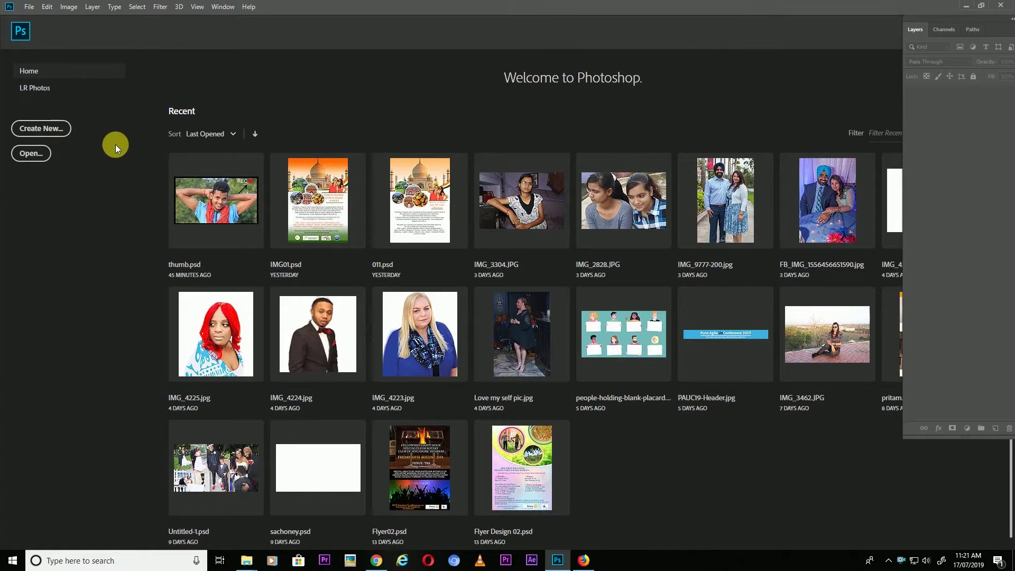
Create a blank A4 document from the Print presets, then close that first attempt
left_click(53, 132)
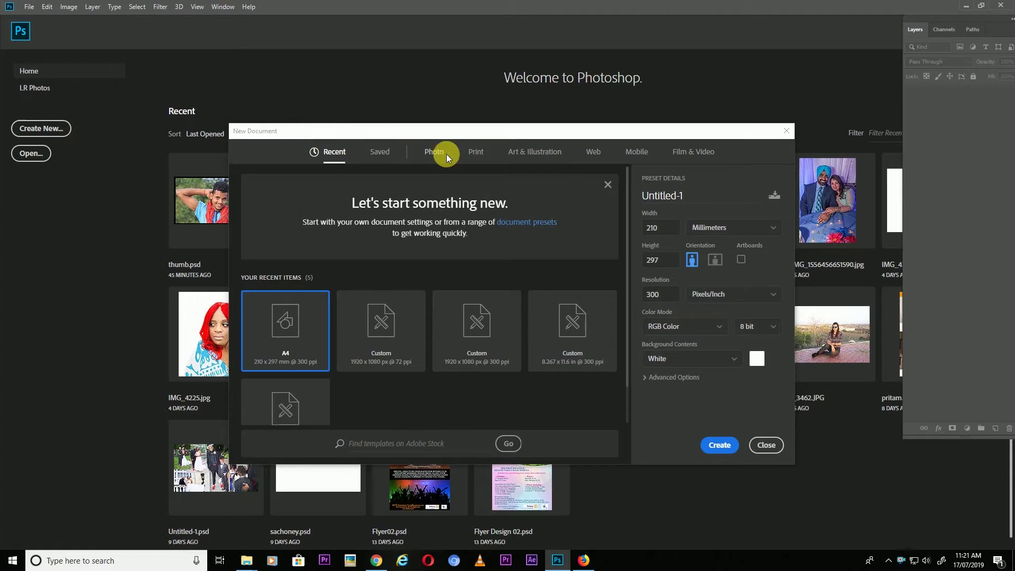
left_click(478, 153)
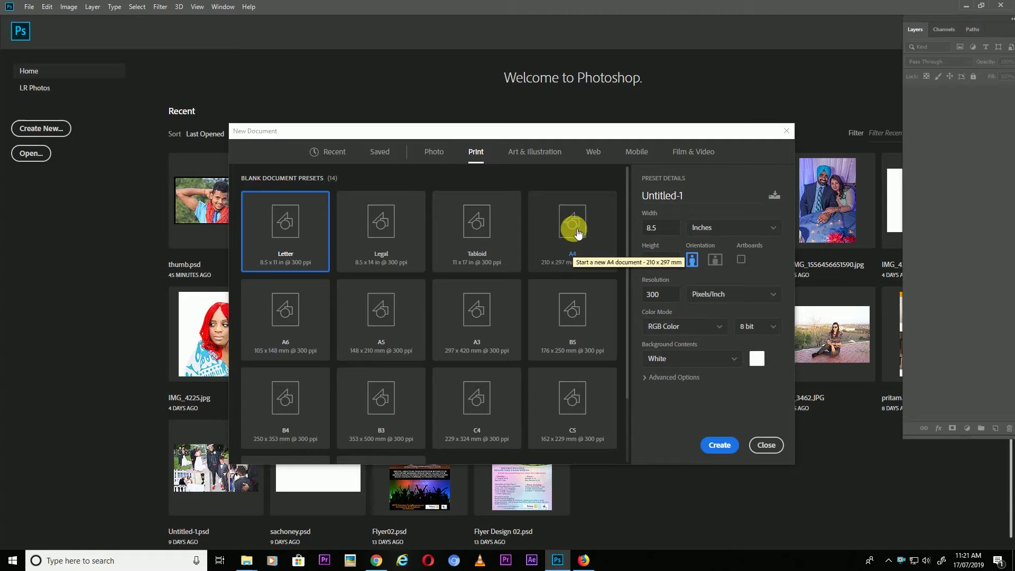
left_click(575, 261)
left_click(725, 447)
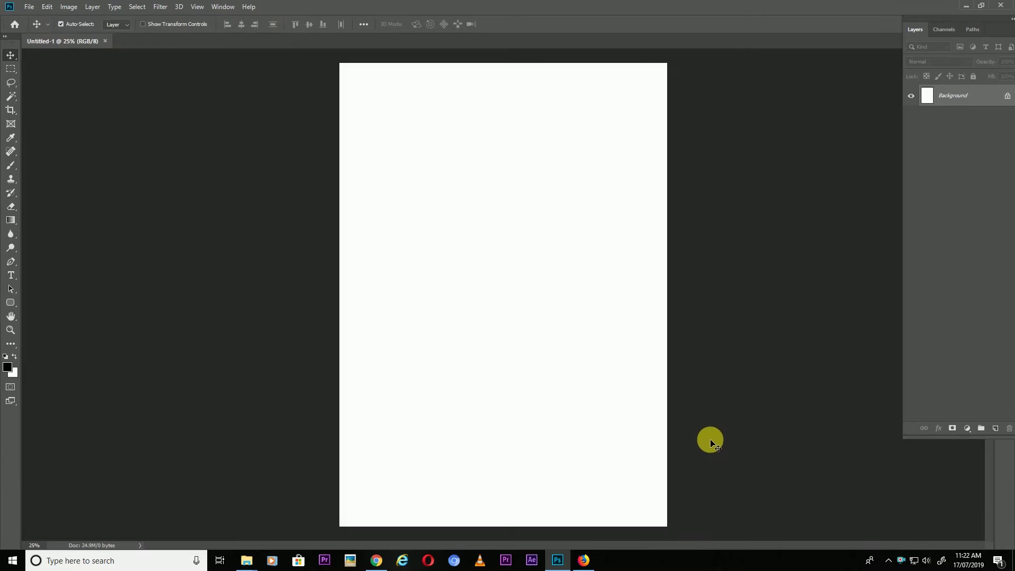
left_click(105, 41)
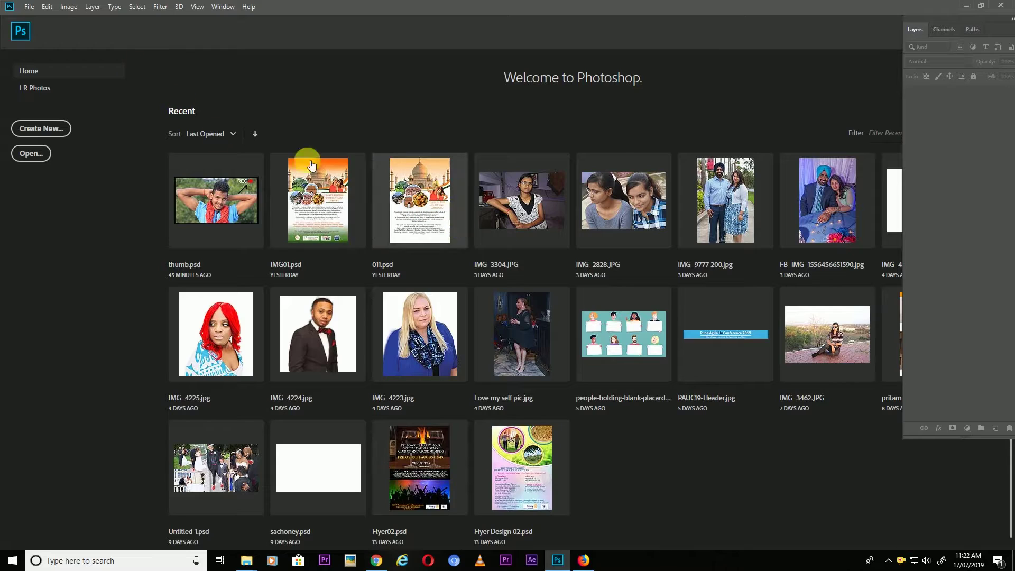
Create the A4 print document again from the Print presets as Untitled-1
left_click(55, 131)
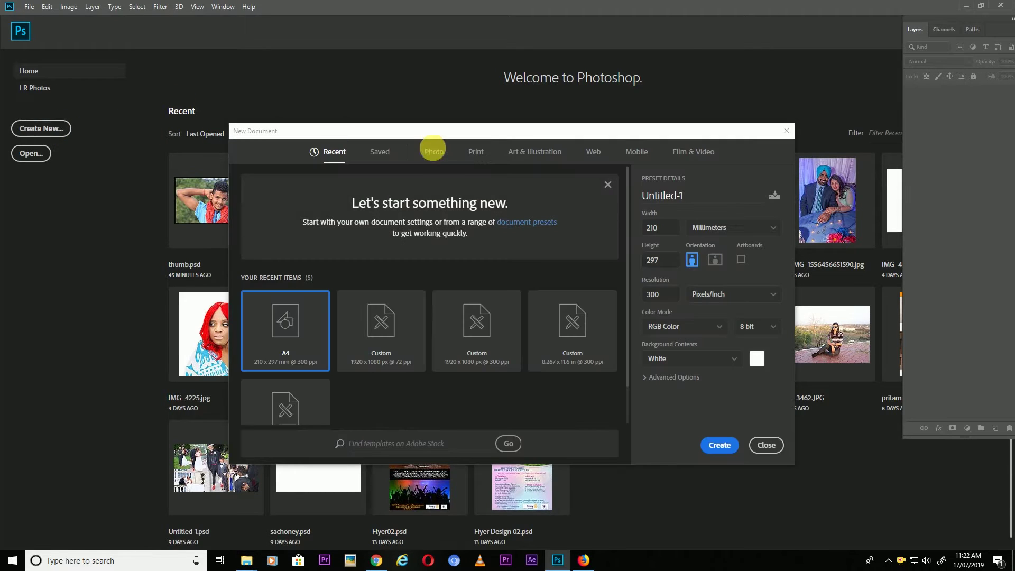
left_click(481, 153)
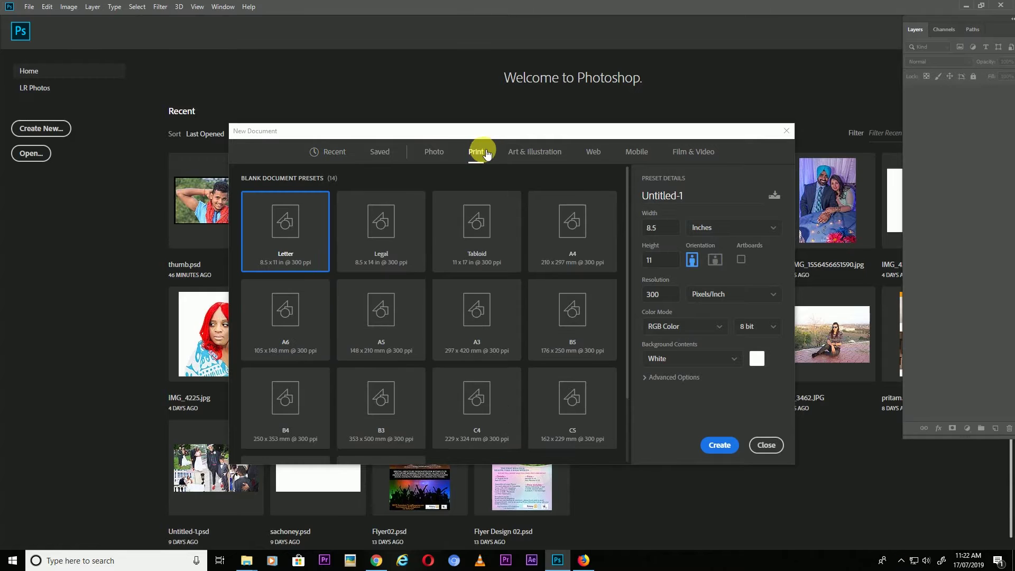
left_click(583, 233)
left_click(729, 451)
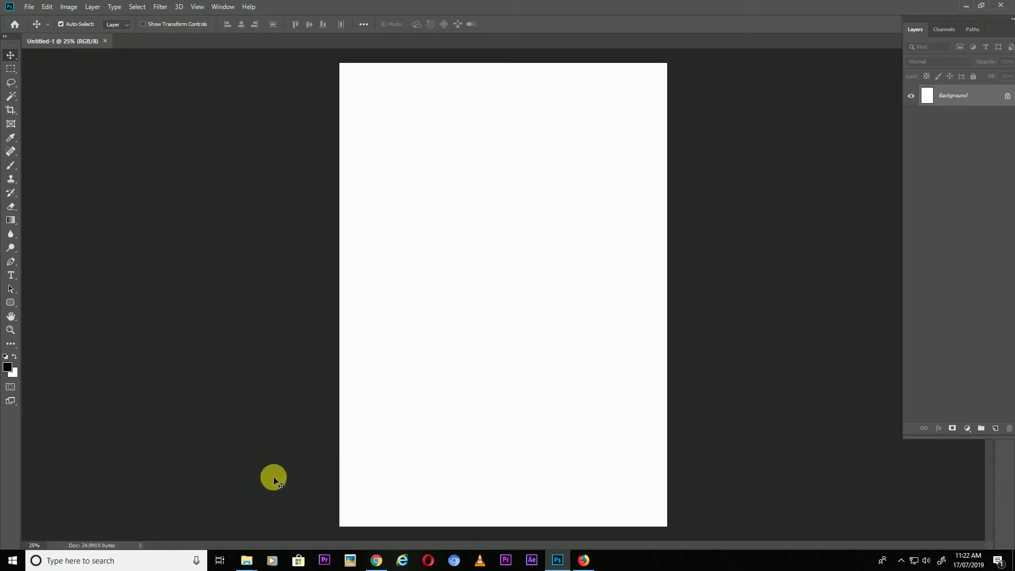
Show Flyer_01 as large icons, preview the cheers image, then open a new Firefox tab
mouse_move(248, 564)
left_click(297, 524)
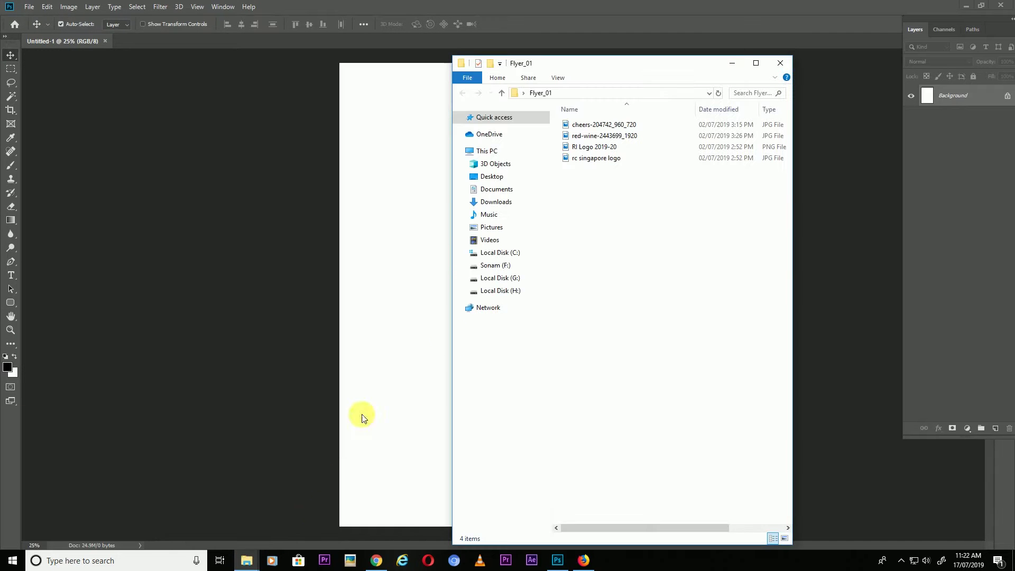
left_click(554, 78)
left_click(589, 91)
double_click(583, 149)
left_click(1003, 8)
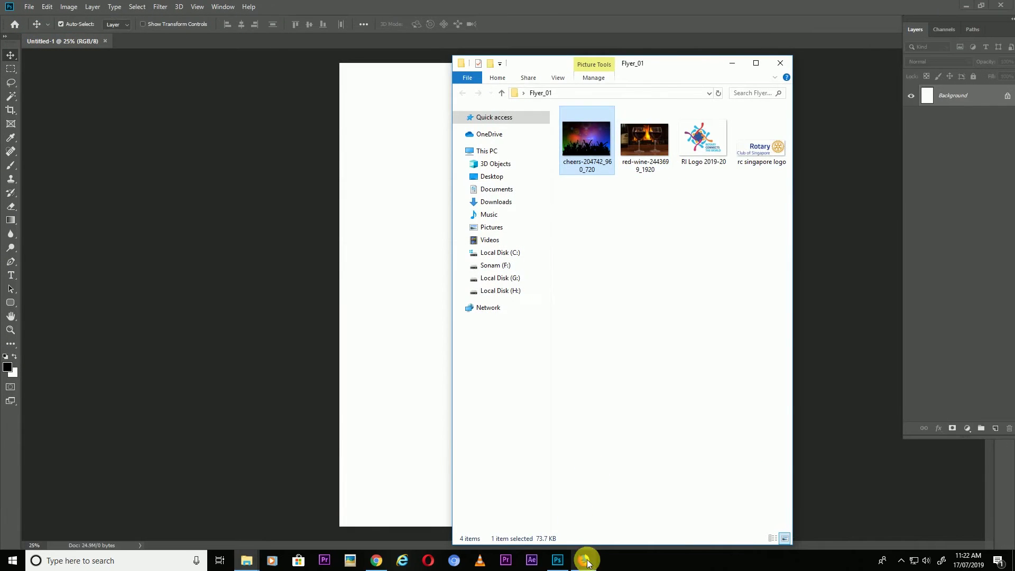
left_click(584, 561)
left_click(485, 9)
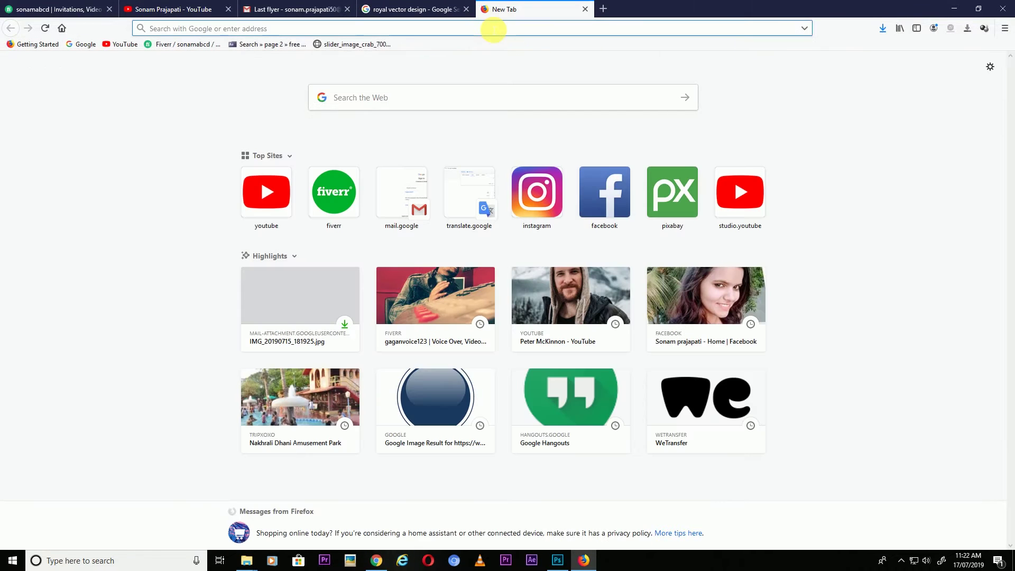
Search Pixabay for 'red wine' and scroll down to the image results
left_click(673, 192)
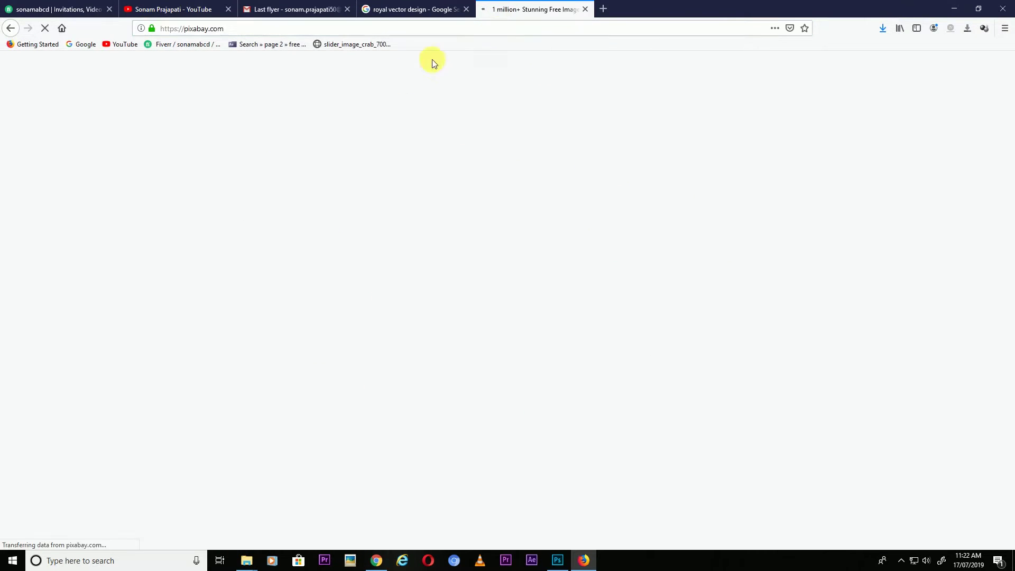
left_click(387, 226)
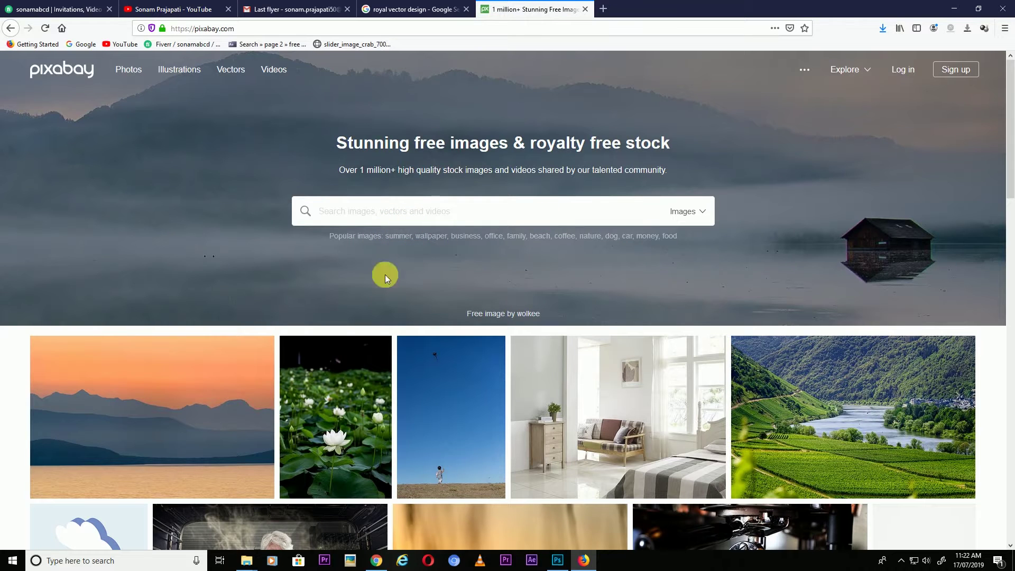
mouse_move(247, 561)
left_click(305, 500)
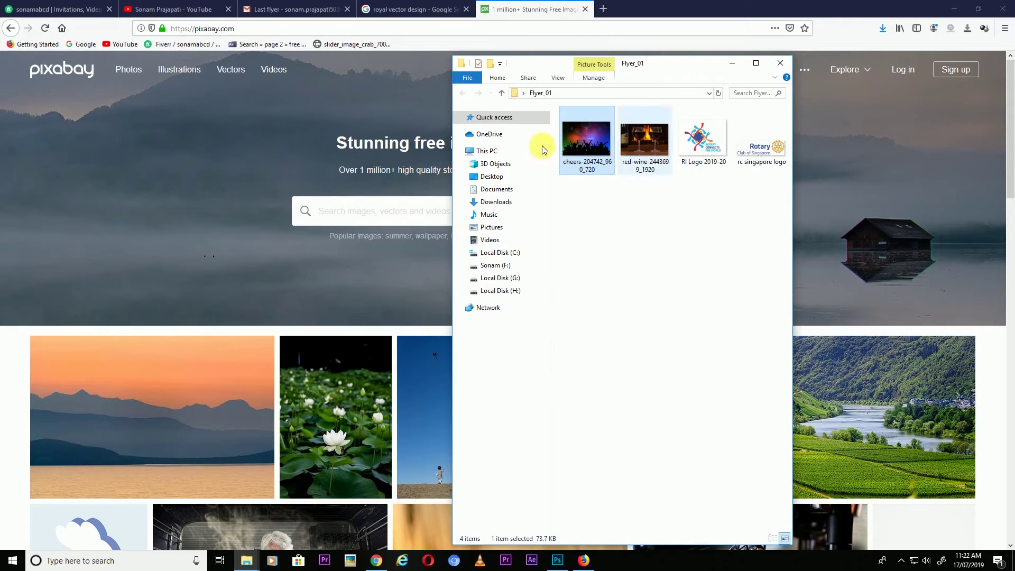
left_click(396, 212)
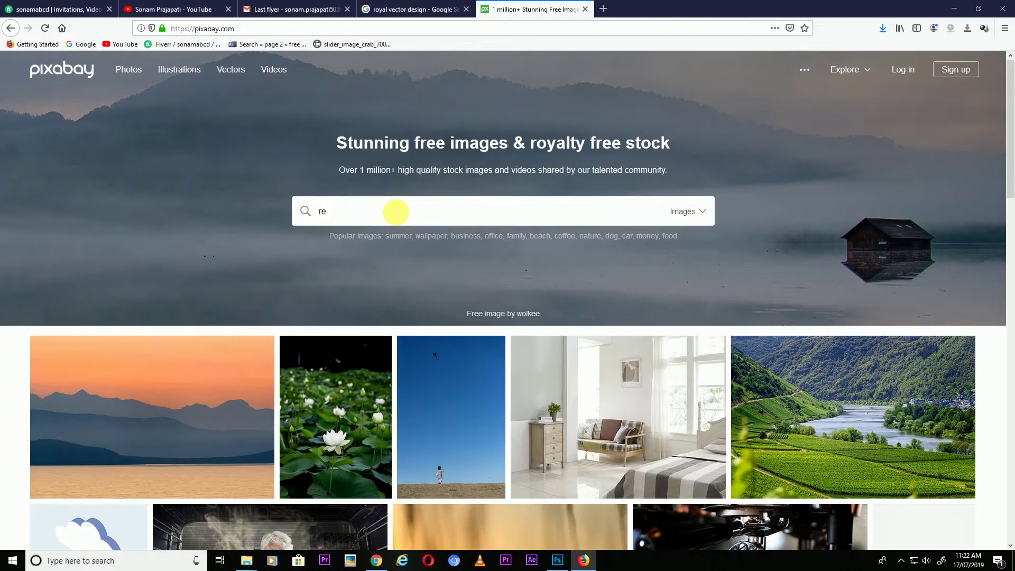
type("red wine")
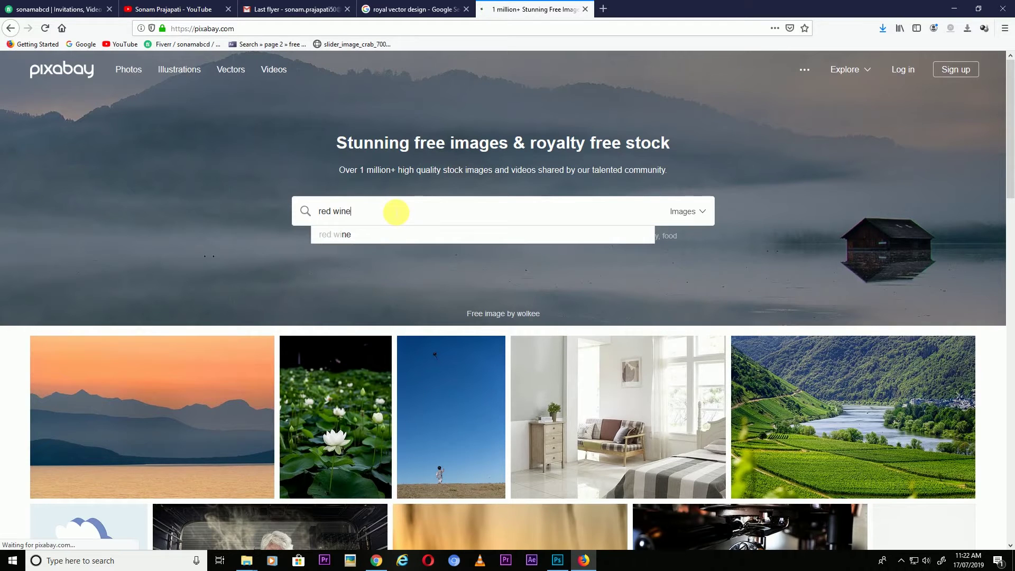
scroll(396, 211, "down", 4)
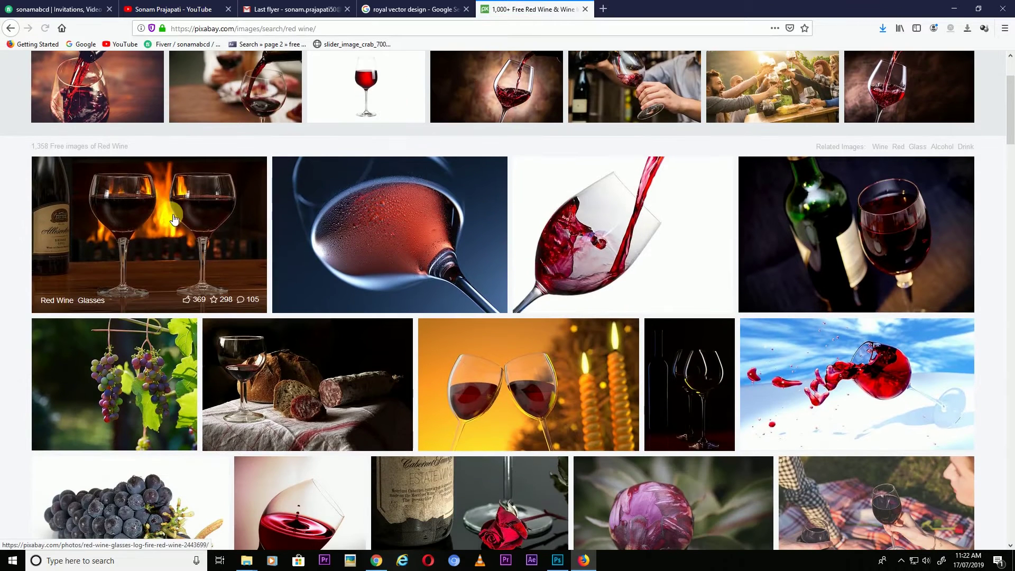
Minimize Firefox and maximize the Flyer_01 folder window with no files selected
left_click(954, 8)
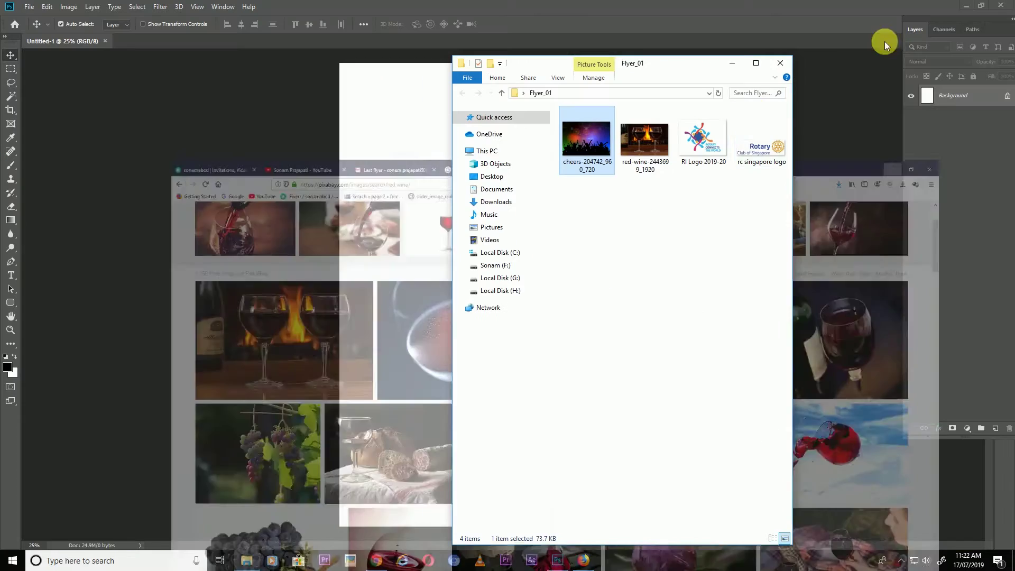
left_click(758, 64)
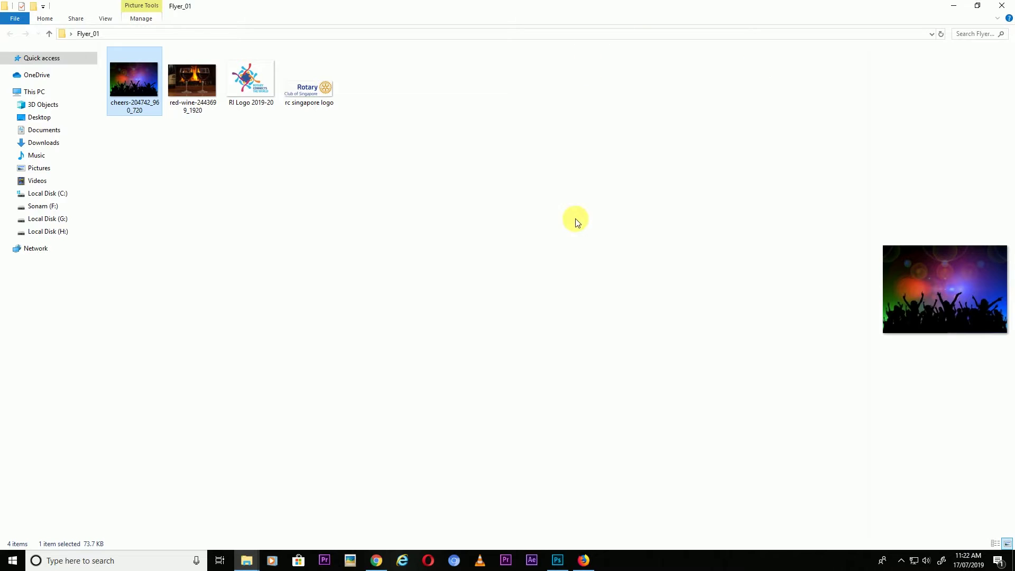
left_click(291, 271)
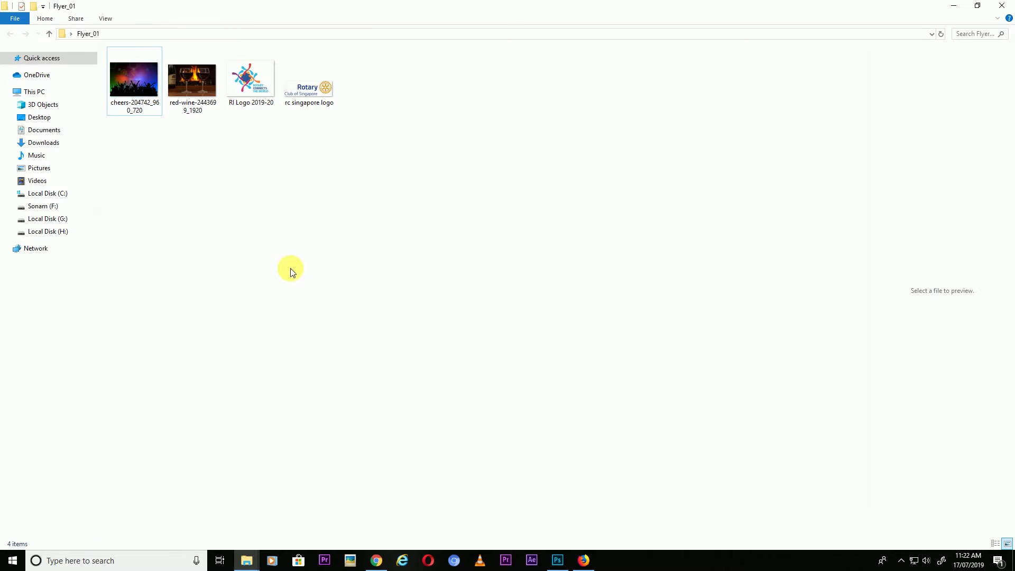
Place the red-wine photo, scaled to about 135%, across the top of the page
left_click_drag(183, 105, 533, 417)
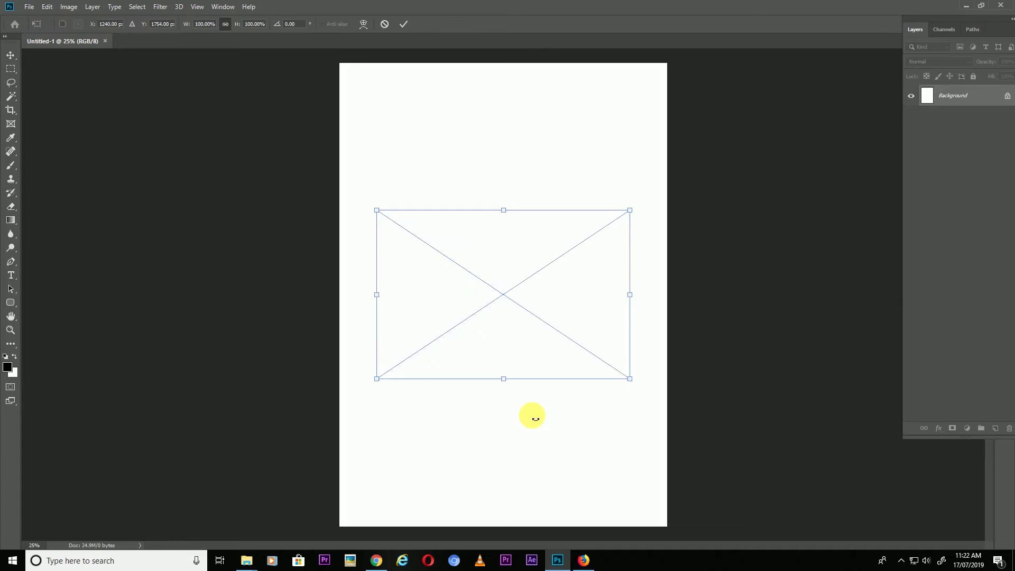
left_click_drag(636, 387, 678, 410)
left_click_drag(565, 367, 534, 228)
left_click_drag(654, 276, 689, 302)
left_click_drag(563, 279, 549, 270)
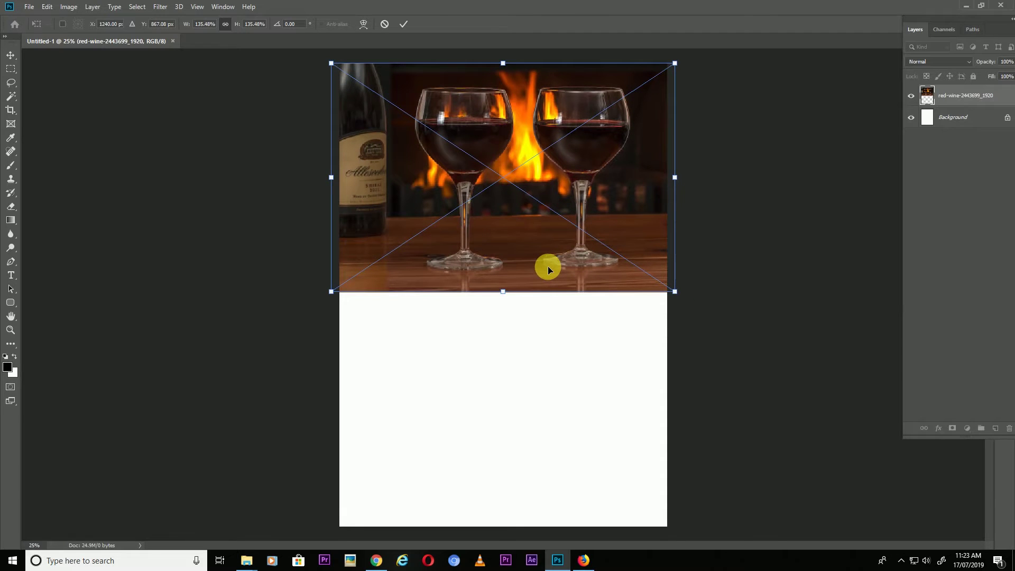
key("Return")
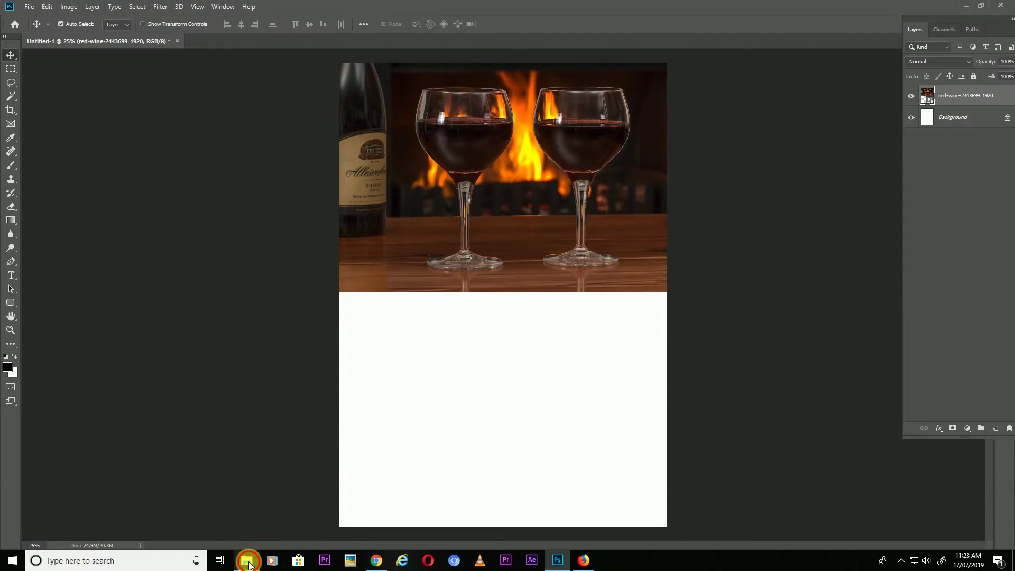
Place the cheers photo in the lower half of the page
mouse_move(246, 559)
left_click(299, 523)
left_click_drag(138, 85, 537, 503)
left_click_drag(501, 335, 503, 435)
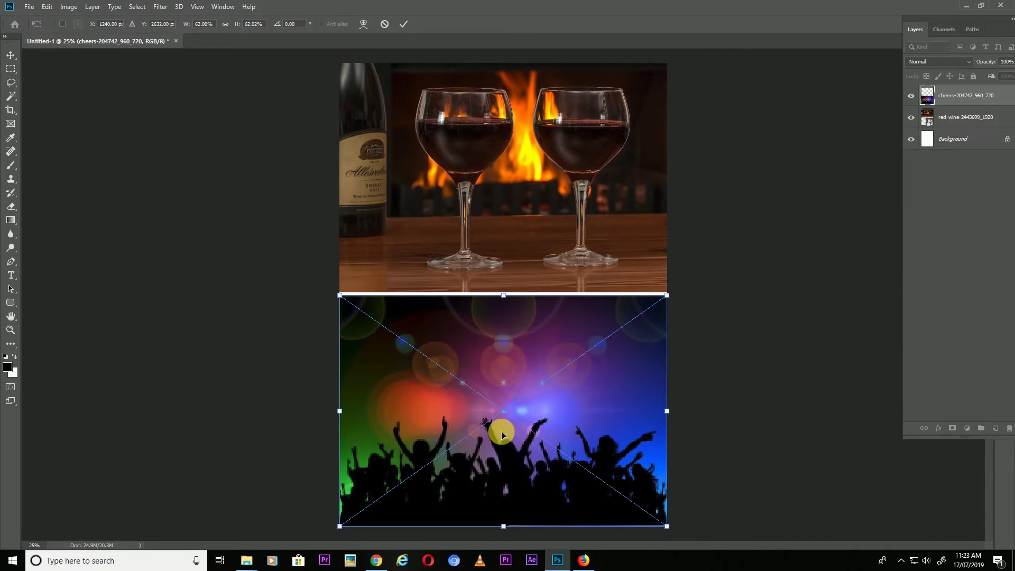
key("Return")
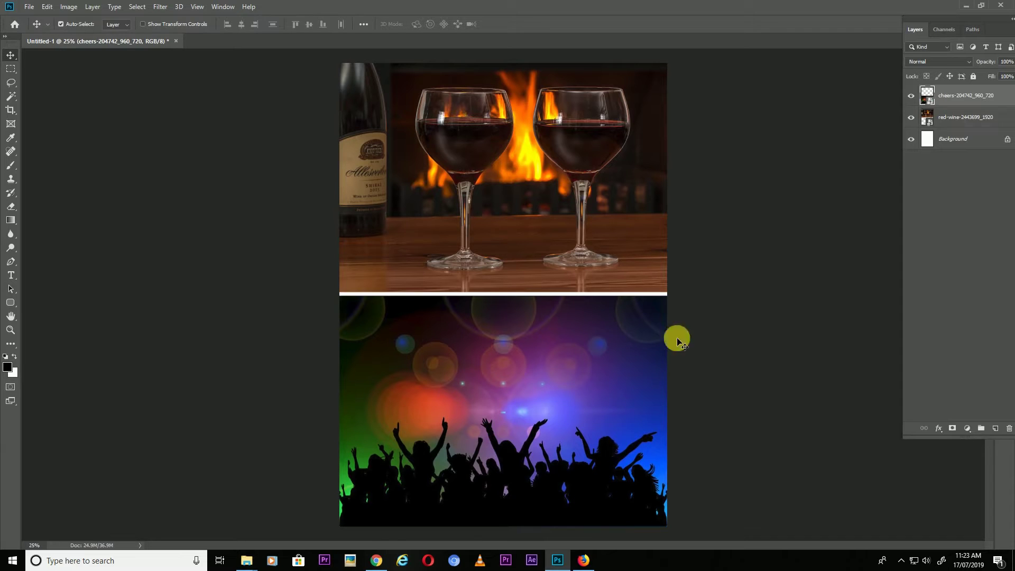
Fill a rectangular band across the join between the photos with black on a new layer
left_click(11, 69)
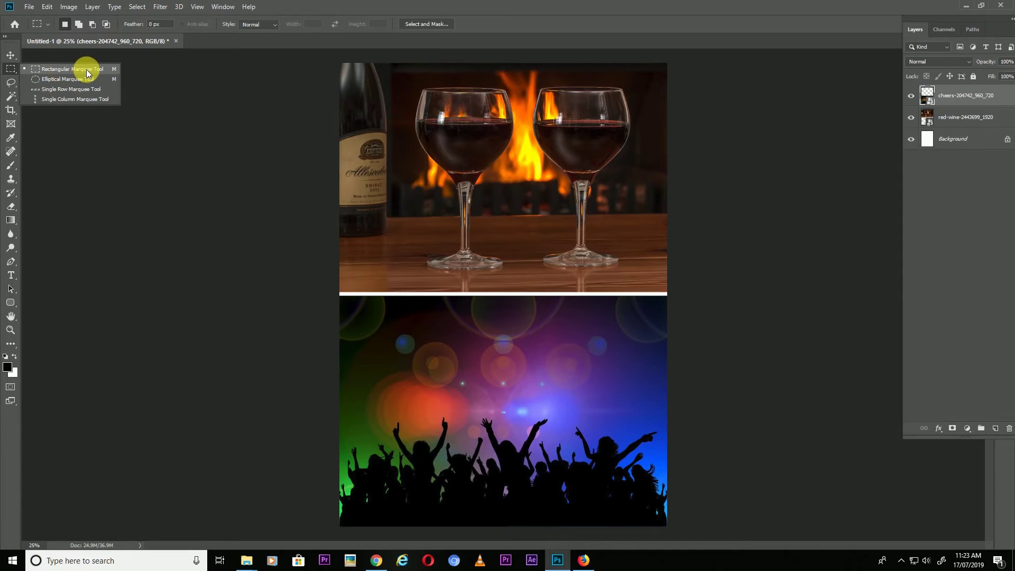
left_click(95, 70)
left_click_drag(334, 276, 671, 336)
left_click(996, 428)
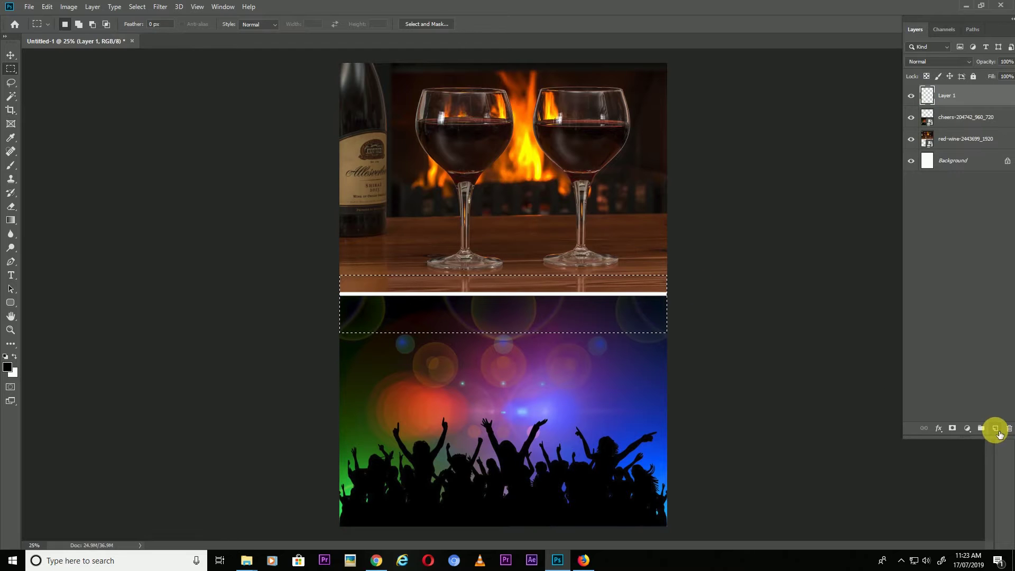
left_click(8, 371)
left_click(370, 201)
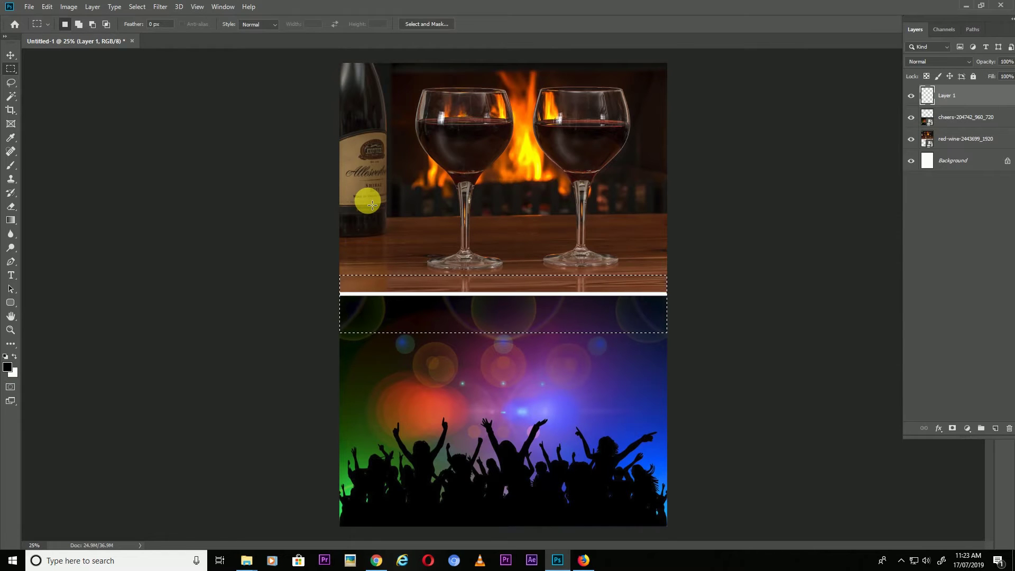
key("alt+BackSpace")
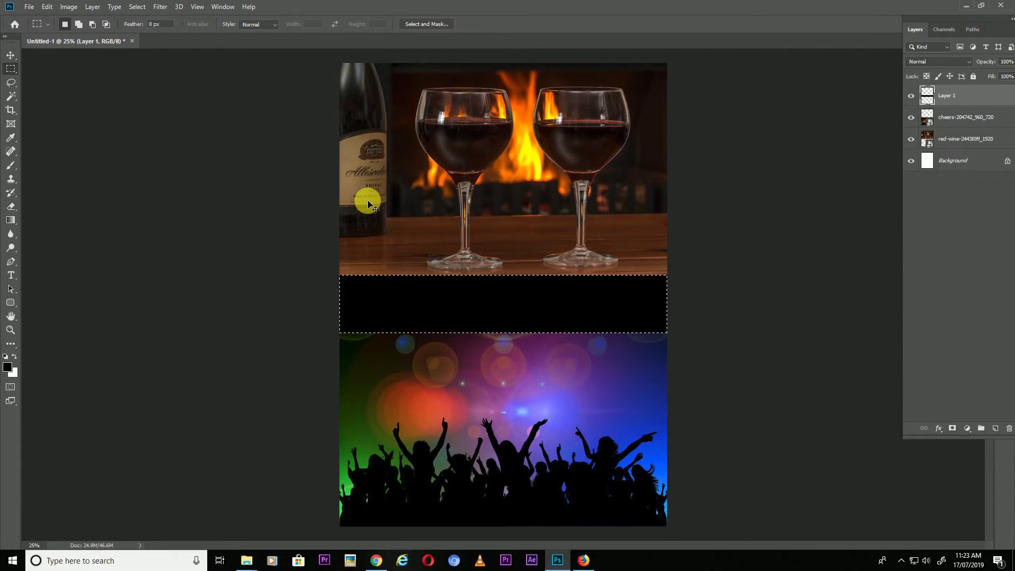
Stretch the black band downward so it meets the party crowd photo
left_click(11, 55)
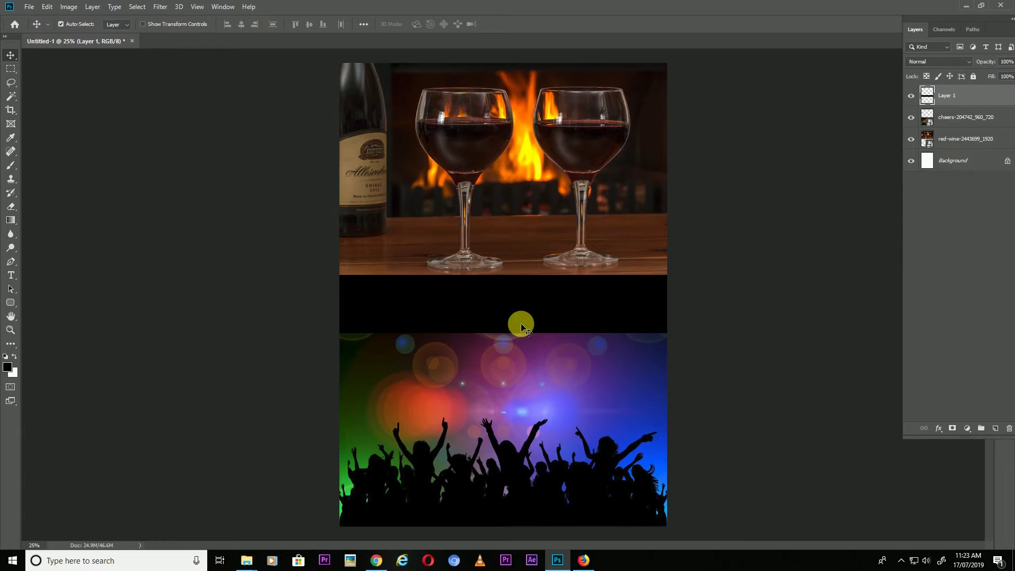
key("ctrl+t")
mouse_move(505, 334)
left_mouse_down()
mouse_move(510, 384)
mouse_move(509, 327)
mouse_move(506, 358)
mouse_move(503, 339)
left_mouse_up()
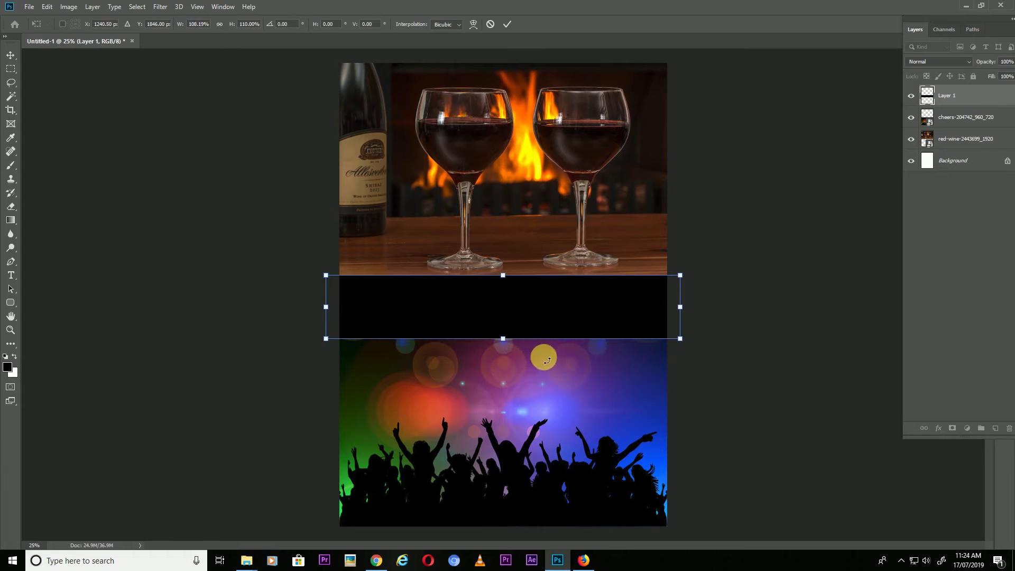
key("Return")
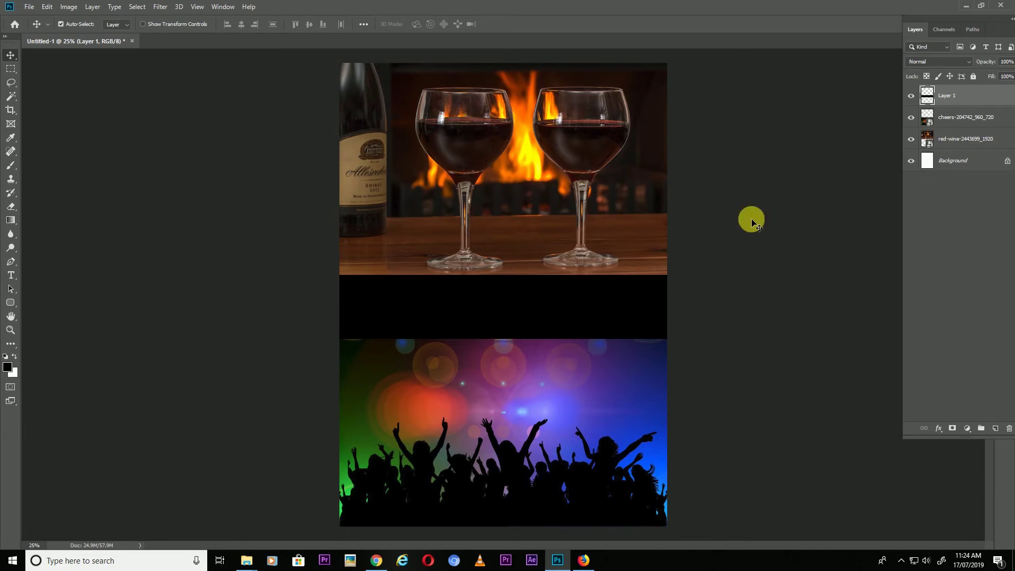
Copy the two headline lines from the Last flyer email in the browser
left_click(582, 562)
left_click(174, 9)
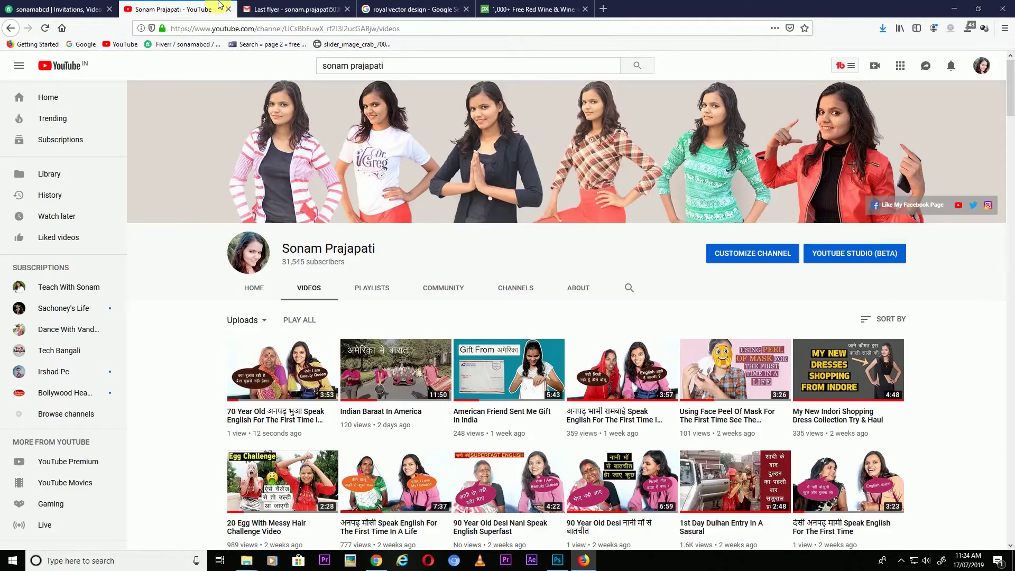
left_click(279, 7)
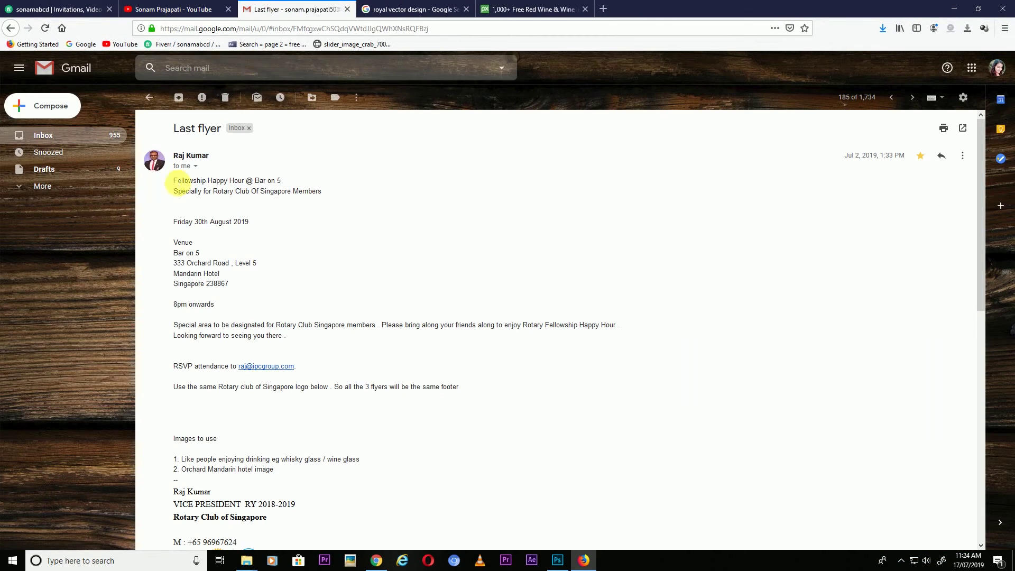
left_click_drag(173, 180, 316, 192)
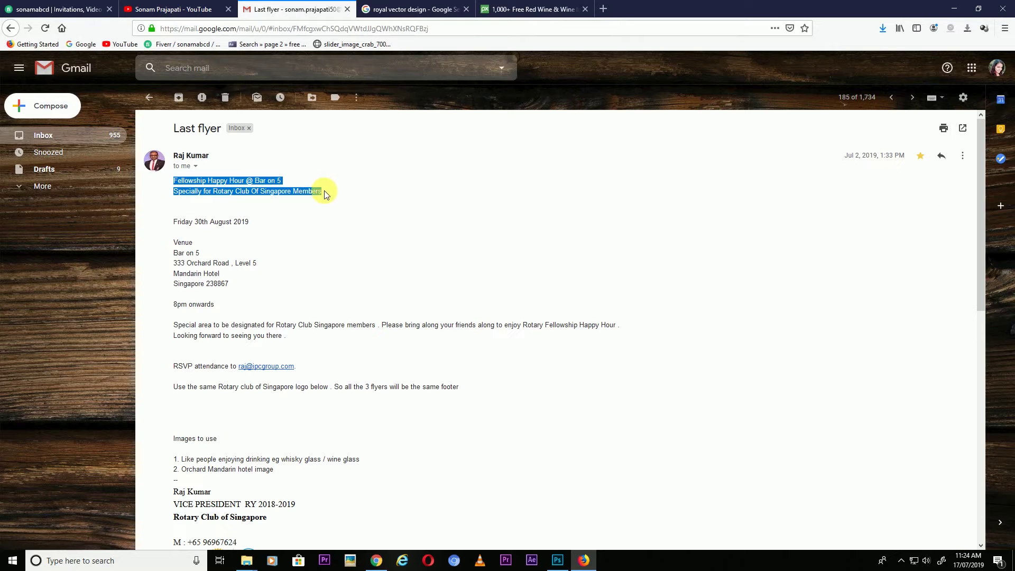
left_click(557, 560)
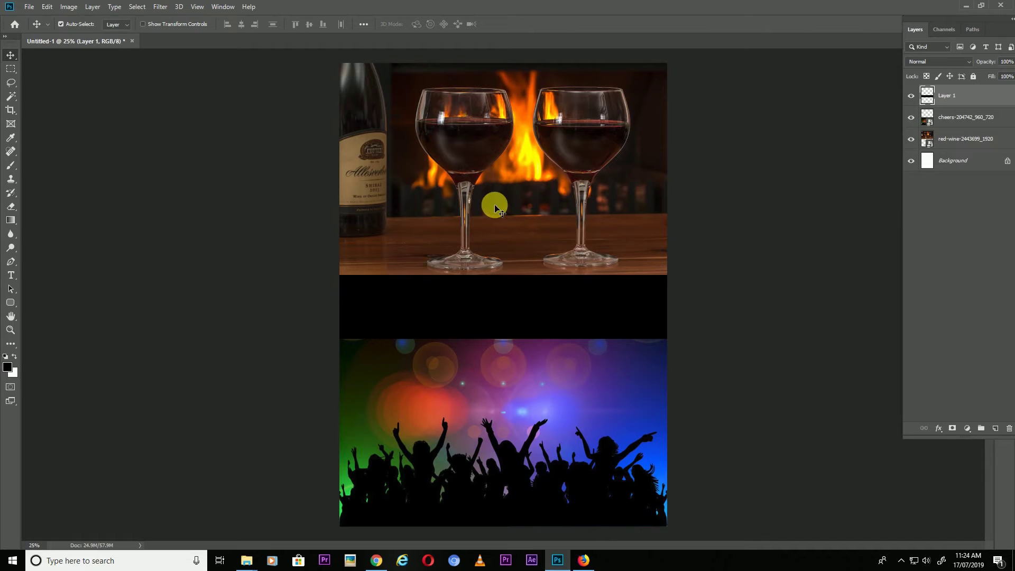
Paste the headline onto a new text layer, breaking it onto a third line before 'Of'
key("t")
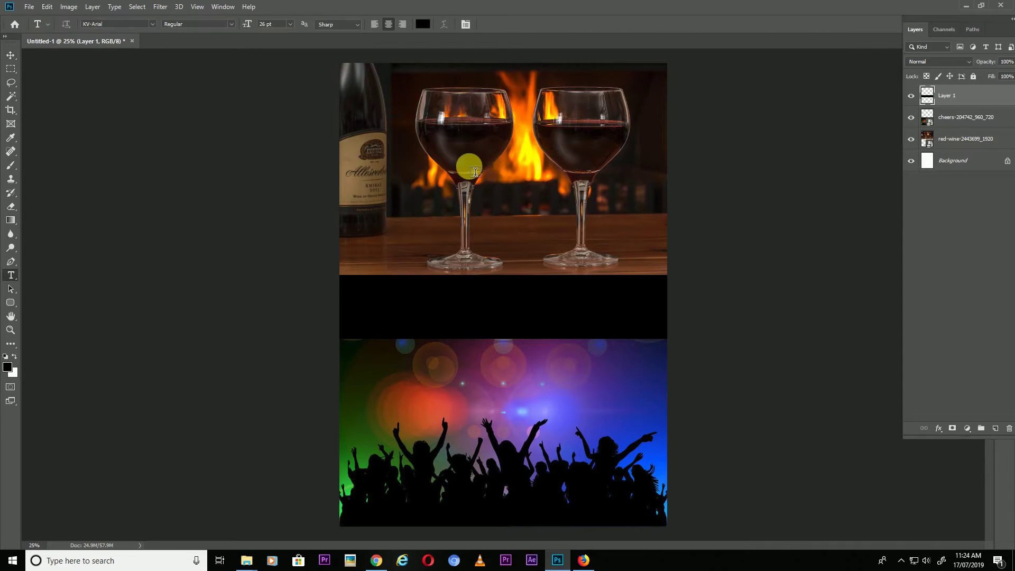
left_click(468, 164)
type("Fellowship Happy Hour @ Bar on 5 Especially for Rotary Club of Singapore Members")
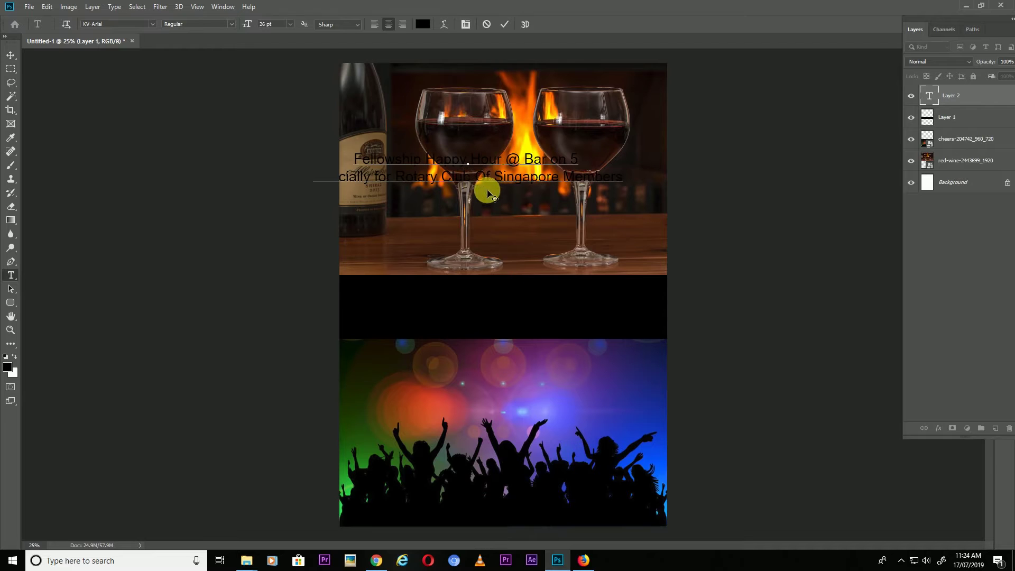
left_click(478, 182)
key("Return")
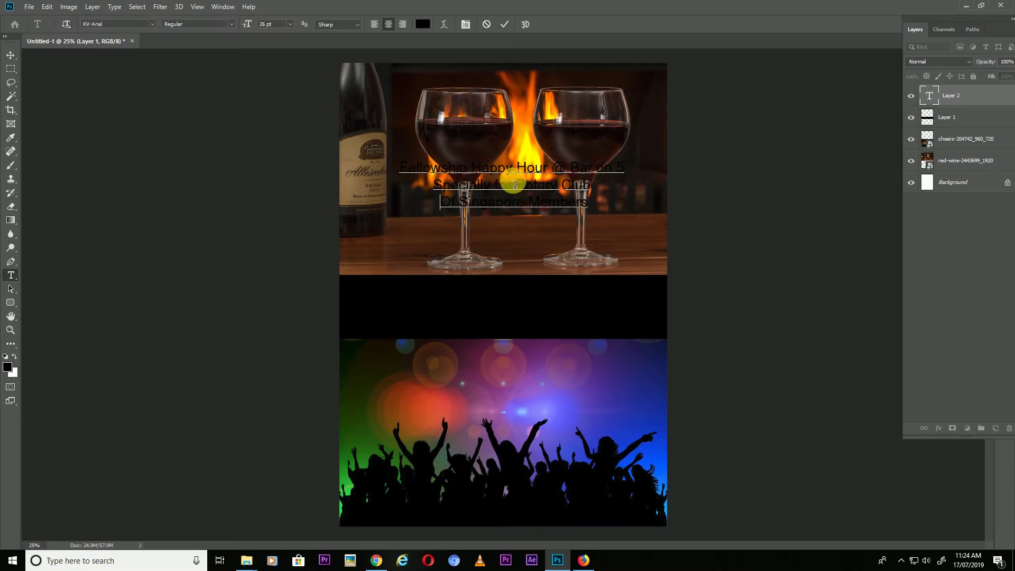
Make the headline white at 35 pt and move it up over the wine glasses
key("ctrl+a")
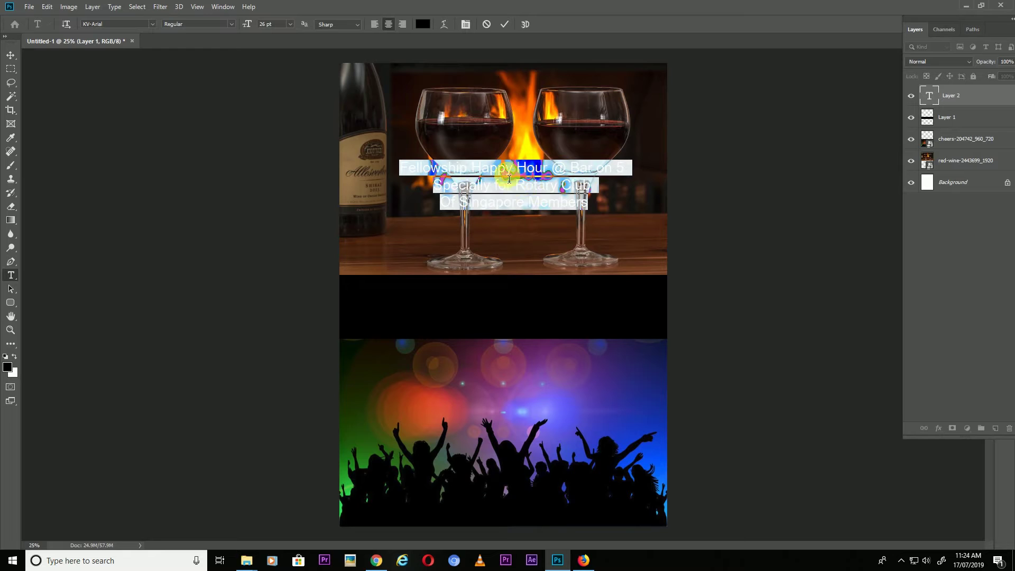
left_click(425, 25)
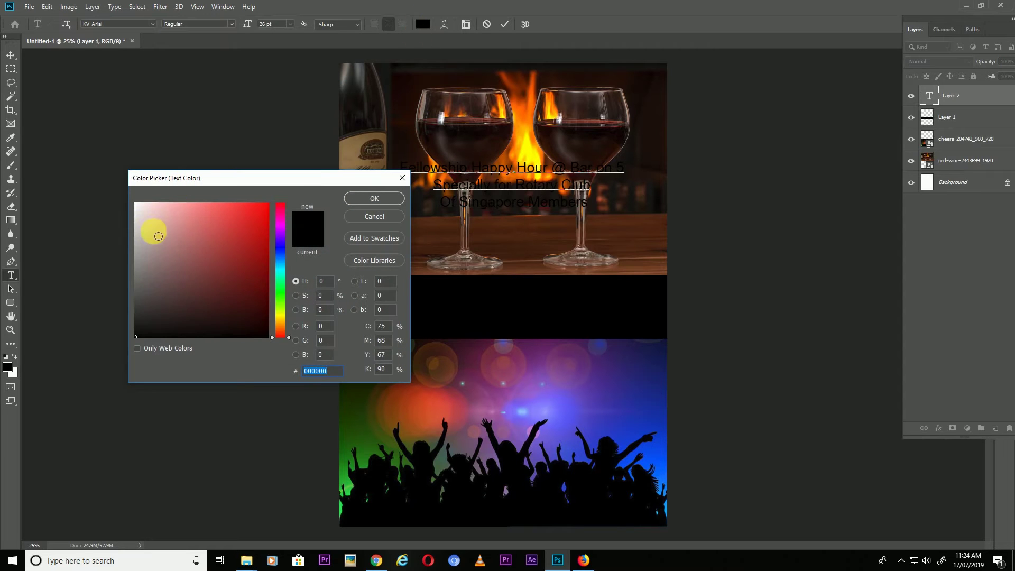
left_click_drag(152, 227, 120, 188)
left_click(381, 198)
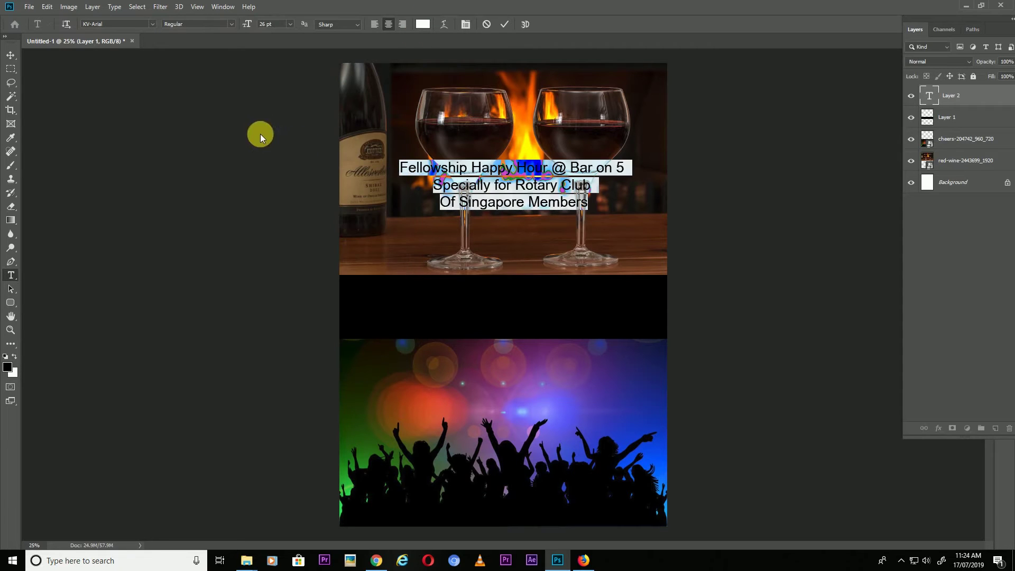
left_click_drag(251, 26, 258, 29)
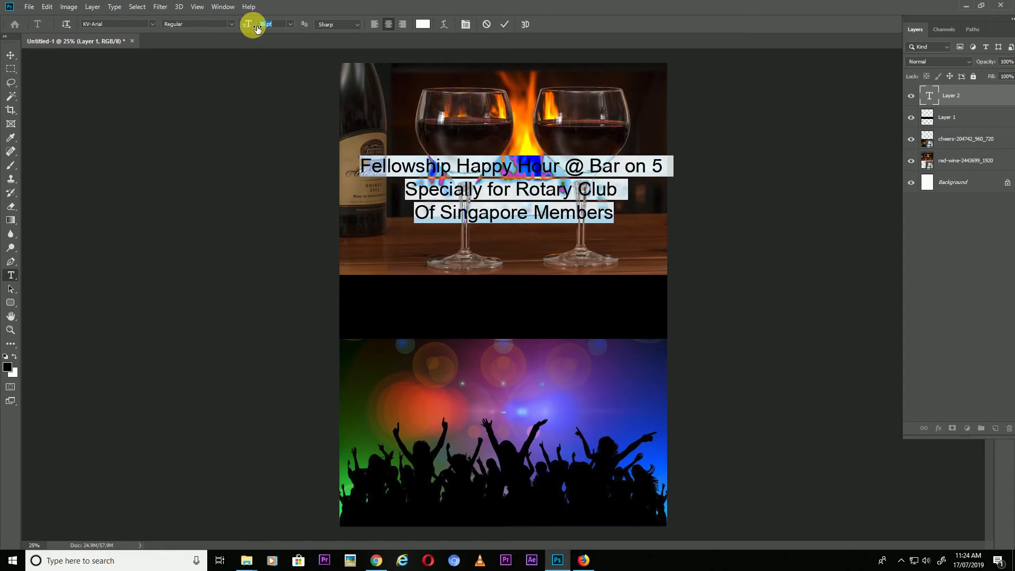
left_click(11, 55)
mouse_move(481, 173)
left_mouse_down()
mouse_move(471, 154)
mouse_move(474, 177)
mouse_move(475, 165)
left_mouse_up()
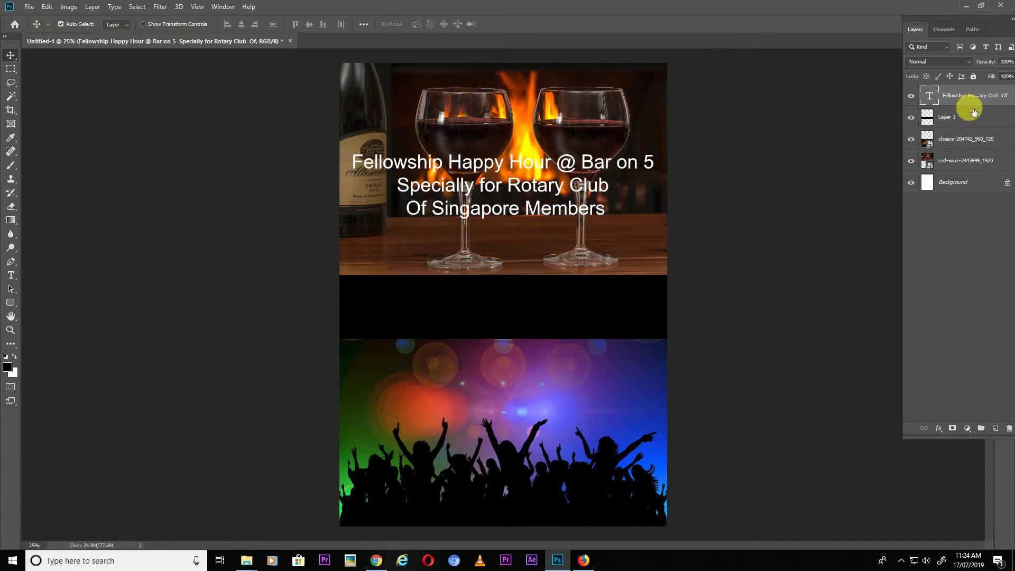
Apply a black Stroke layer style of 16 px to the headline text layer
double_click(929, 139)
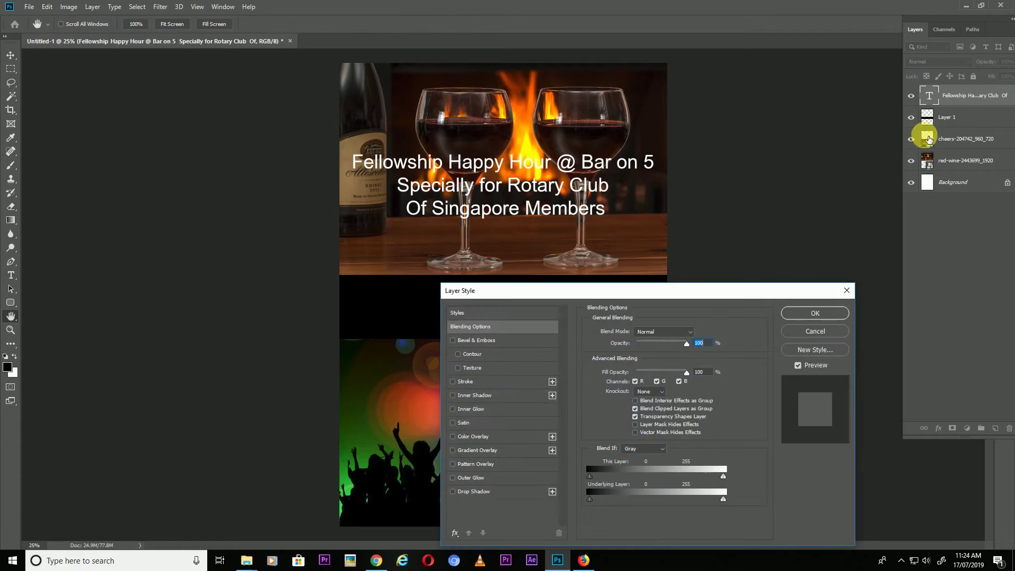
left_click(465, 382)
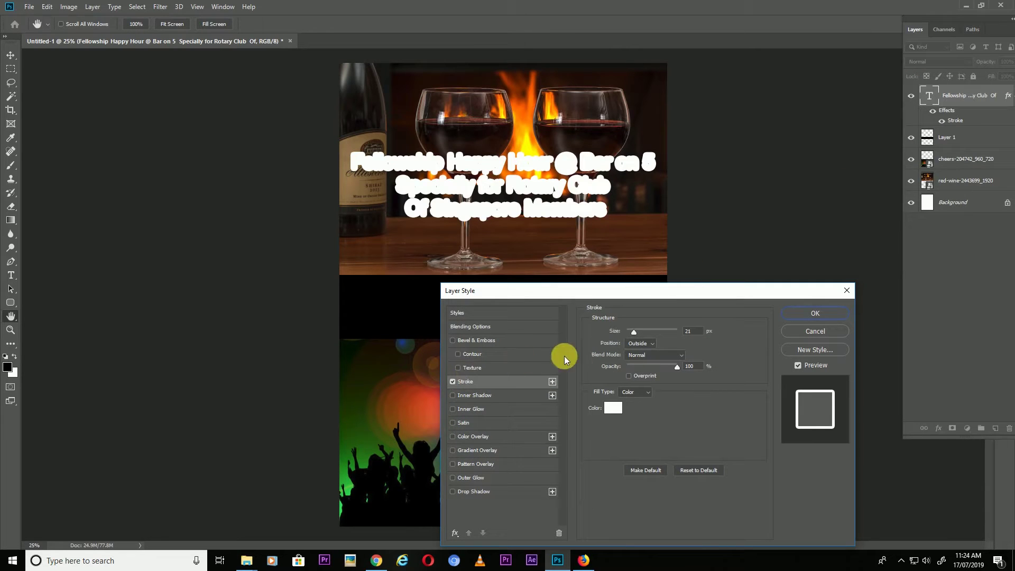
left_click(614, 407)
left_click(267, 336)
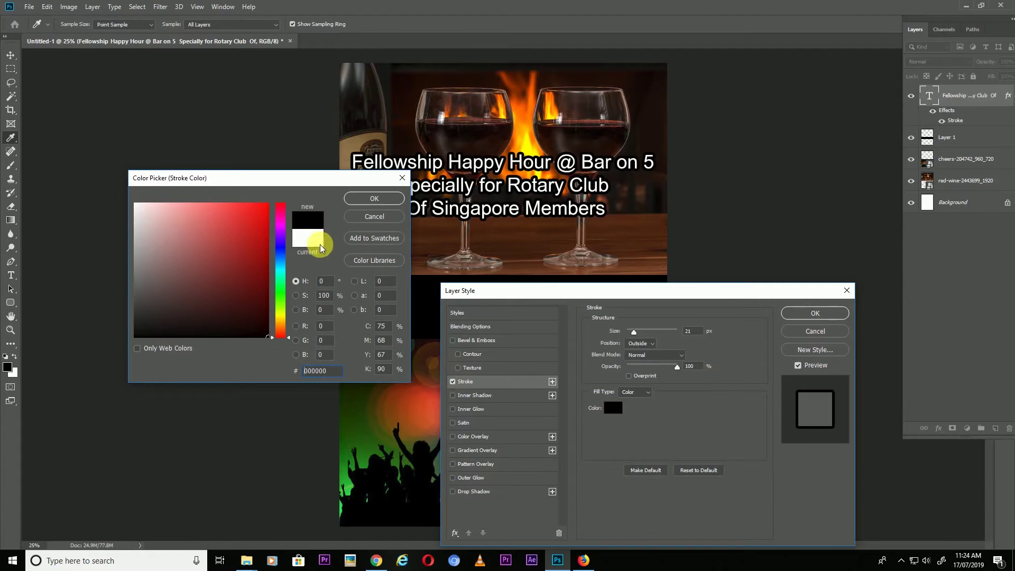
left_click(366, 199)
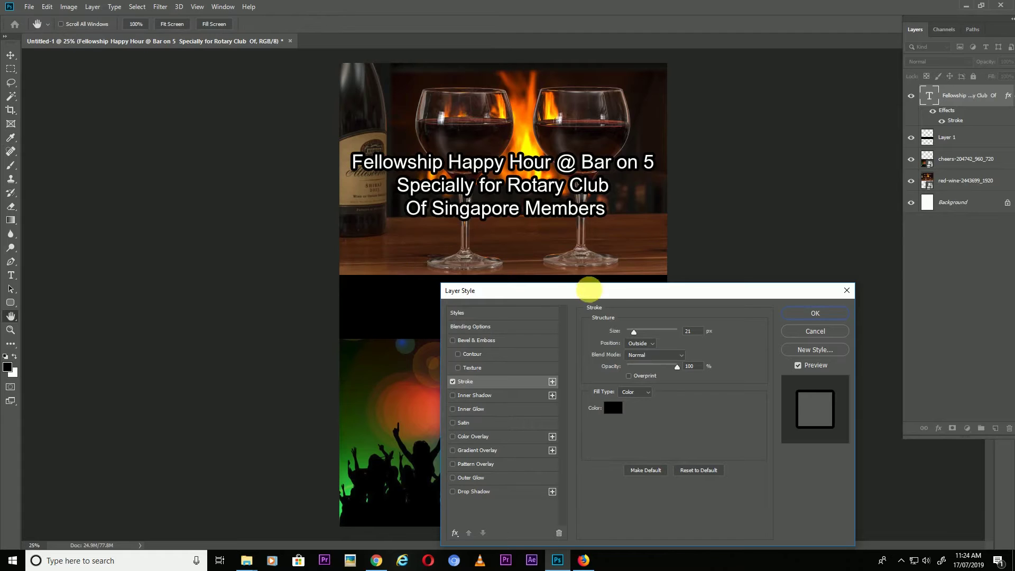
left_click_drag(631, 336, 634, 332)
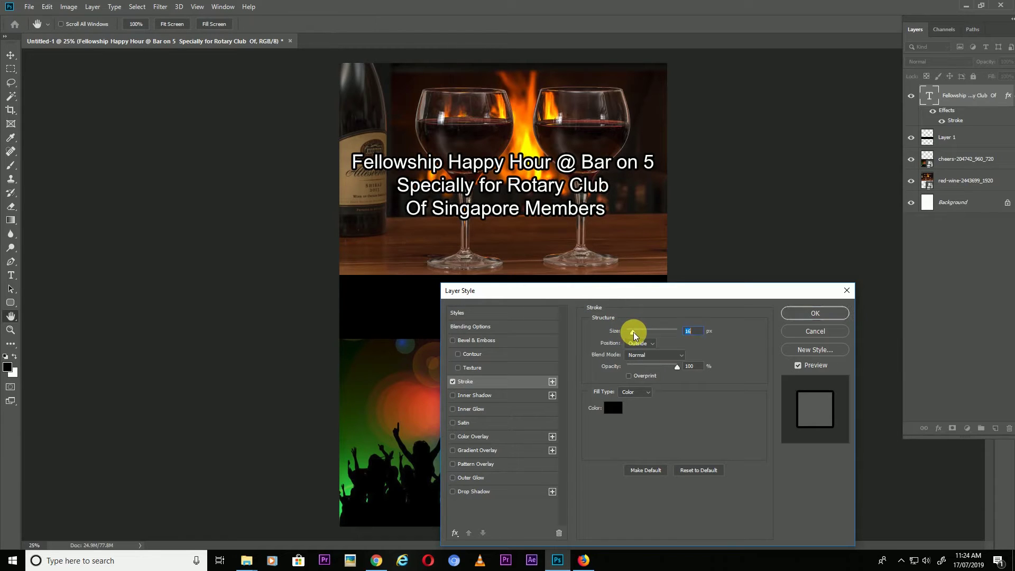
left_click(820, 312)
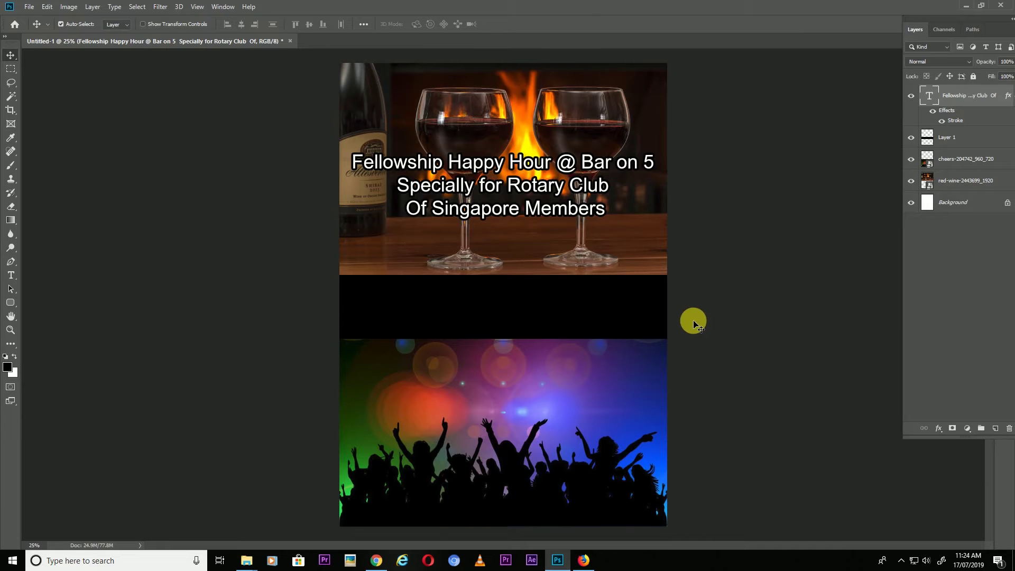
Paste the event date as a new text layer centred beneath the headline
left_click(584, 560)
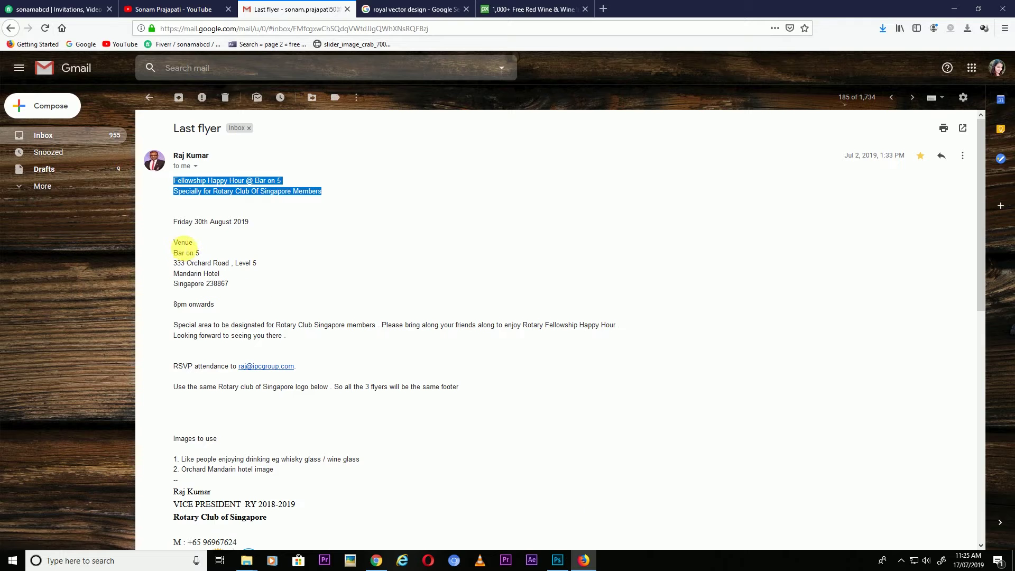
left_click(181, 226)
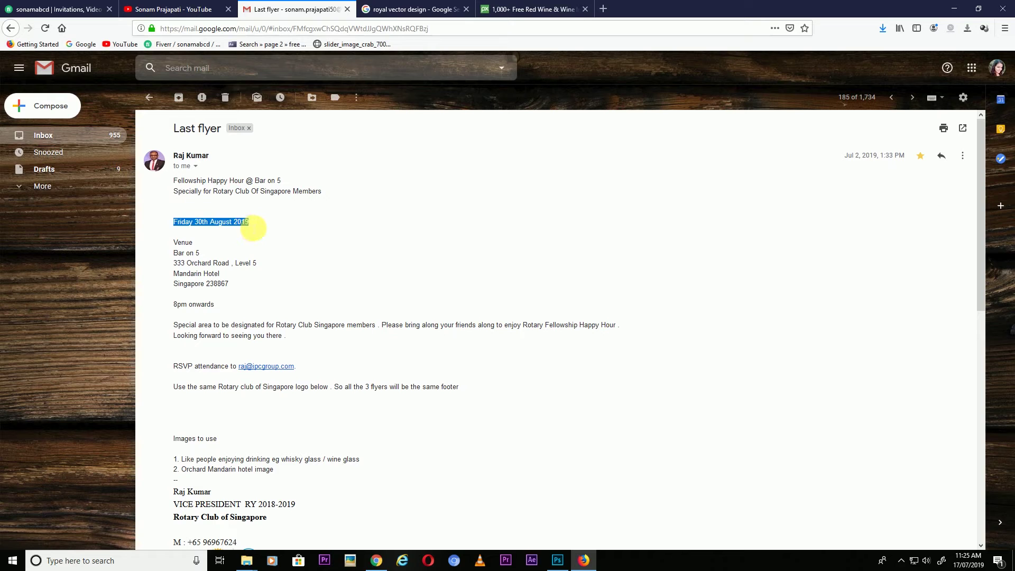
left_click(584, 560)
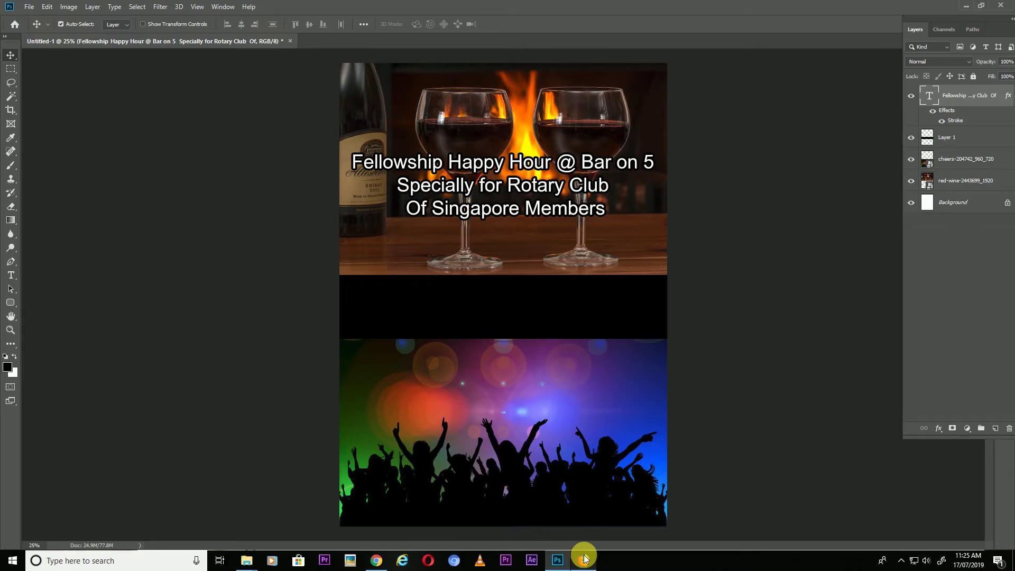
key("t")
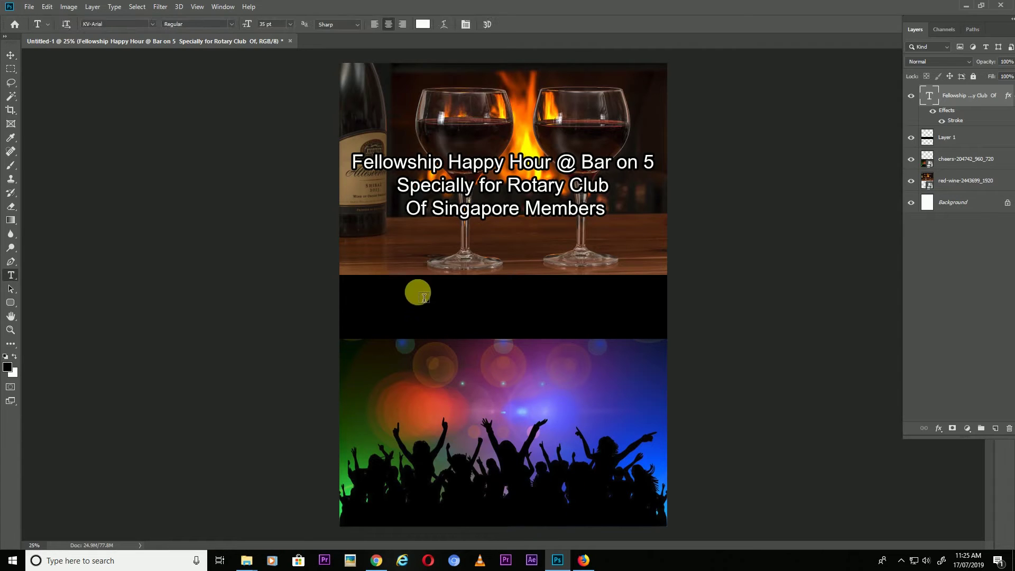
left_click(419, 253)
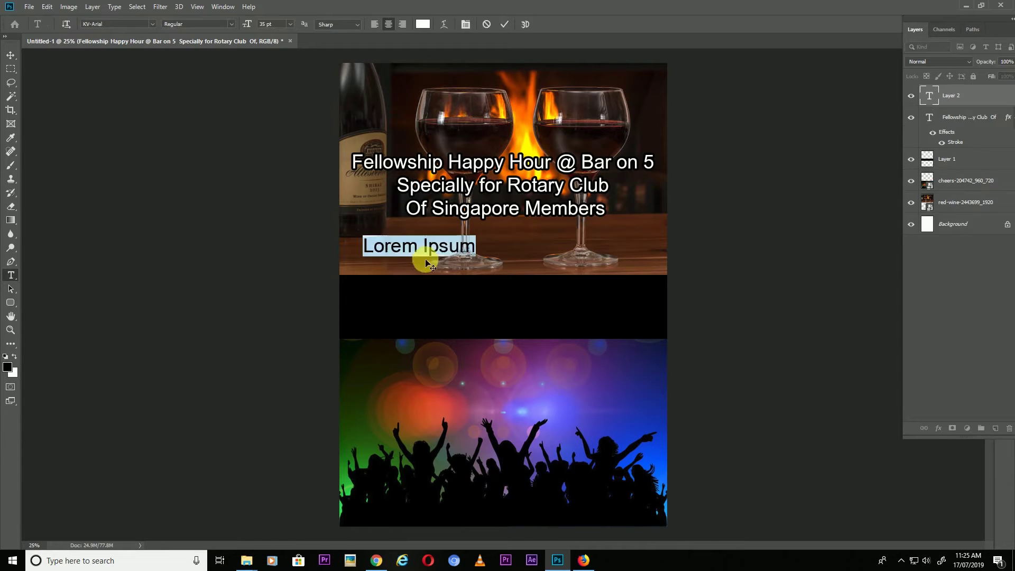
type("Friday 30th August 2019")
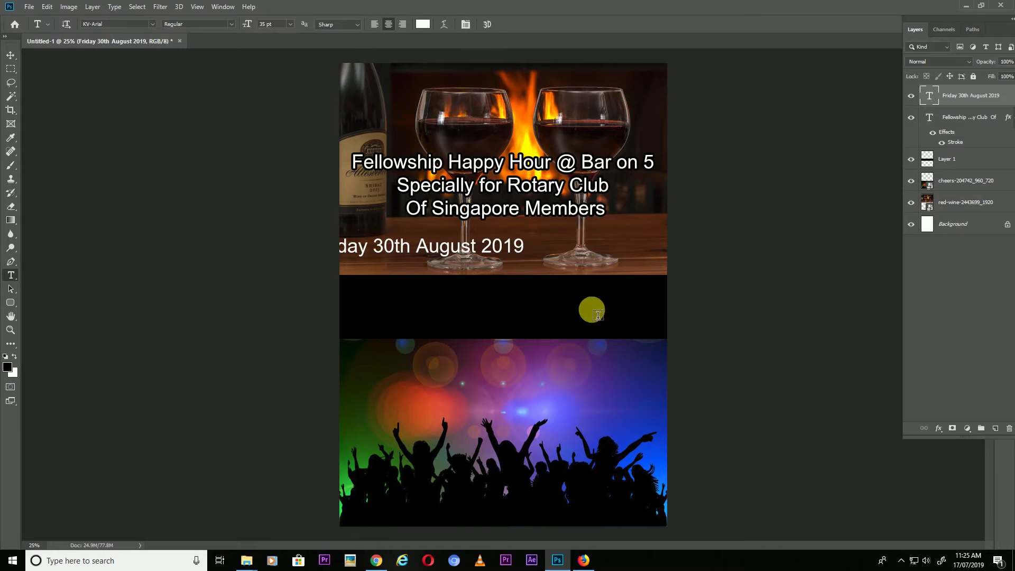
key("ctrl+a")
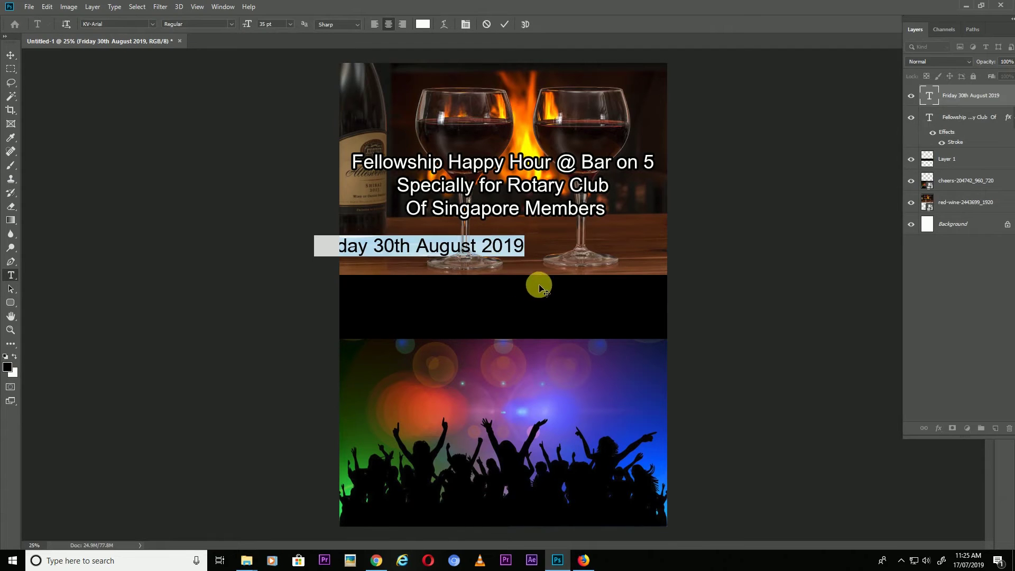
left_click_drag(538, 269, 625, 266)
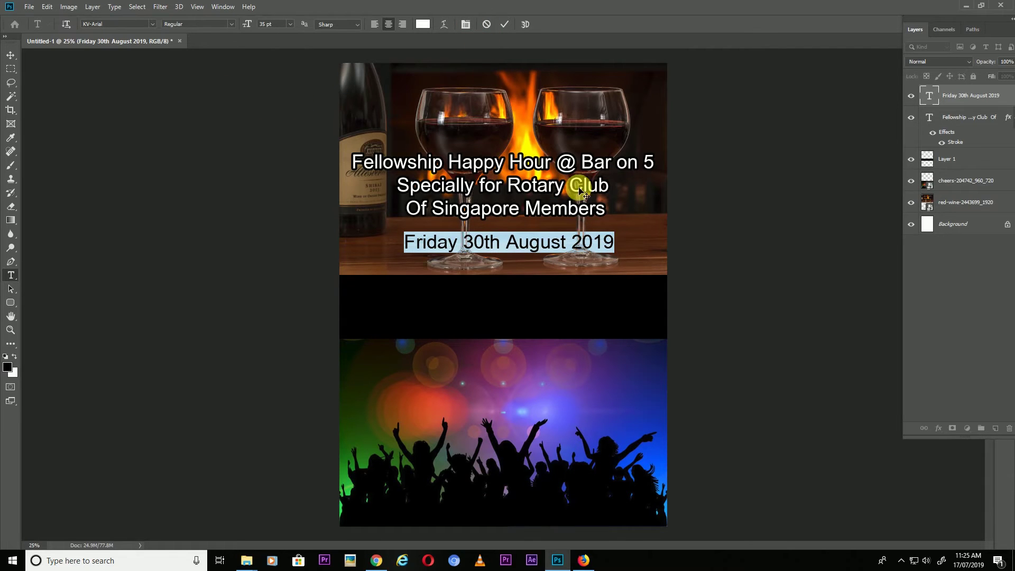
Set the date text to All Caps and Faux Bold in the Character panel
left_click(465, 25)
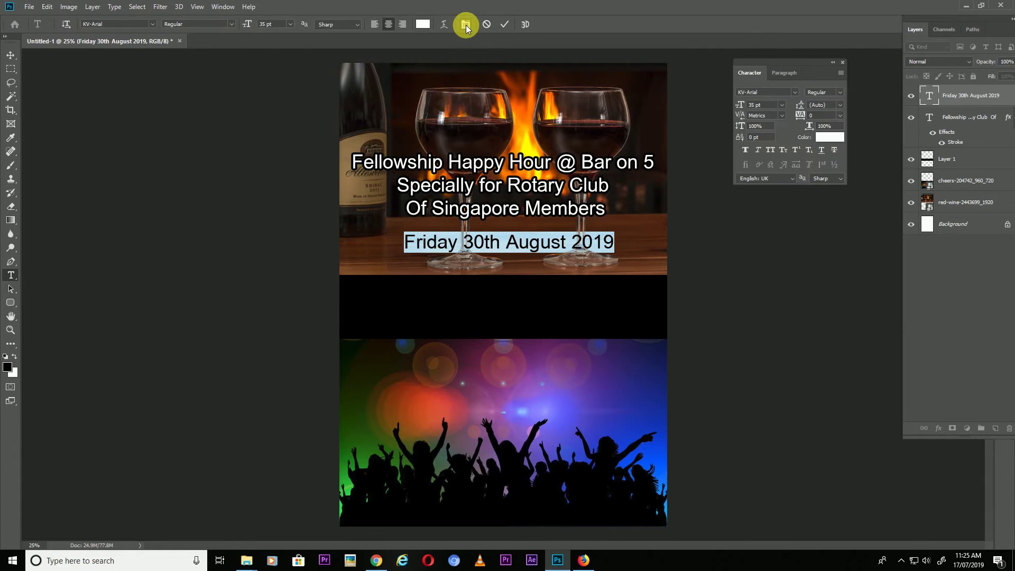
left_click(771, 150)
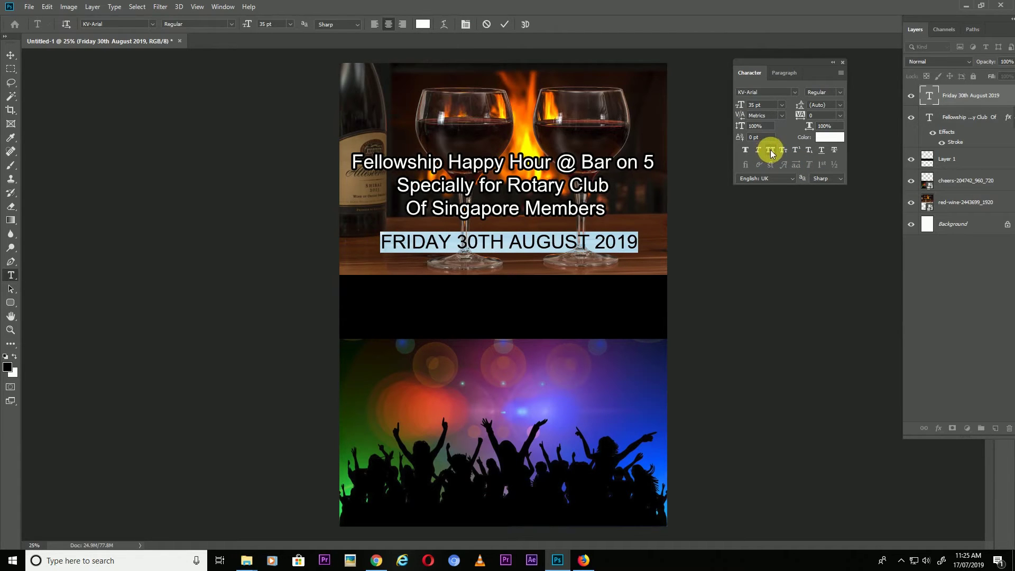
left_click(772, 150)
left_click(770, 150)
left_click(747, 152)
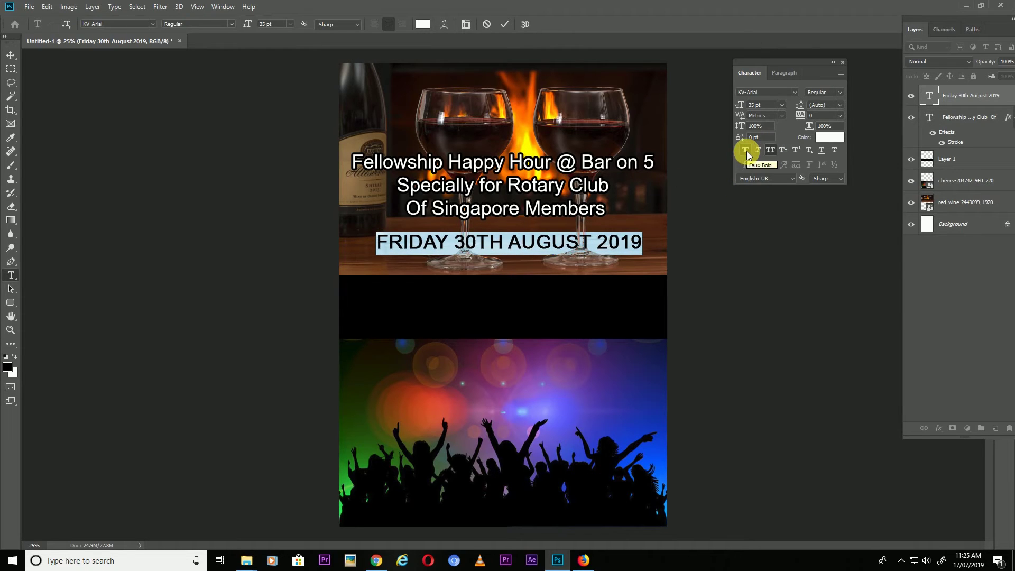
left_click(11, 54)
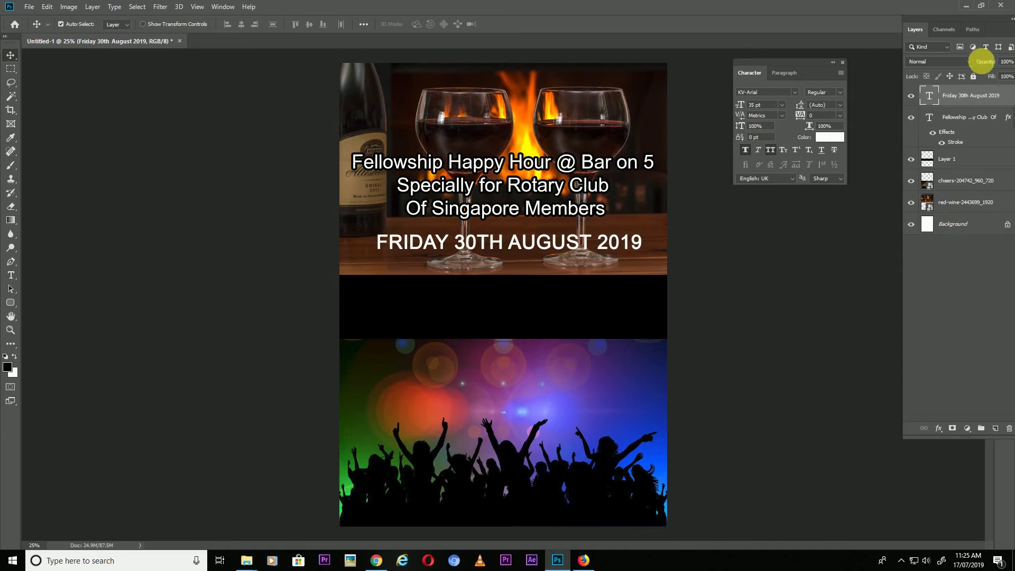
Apply an Orange, Yellow, Orange gradient overlay and a black stroke to the date layer
double_click(983, 106)
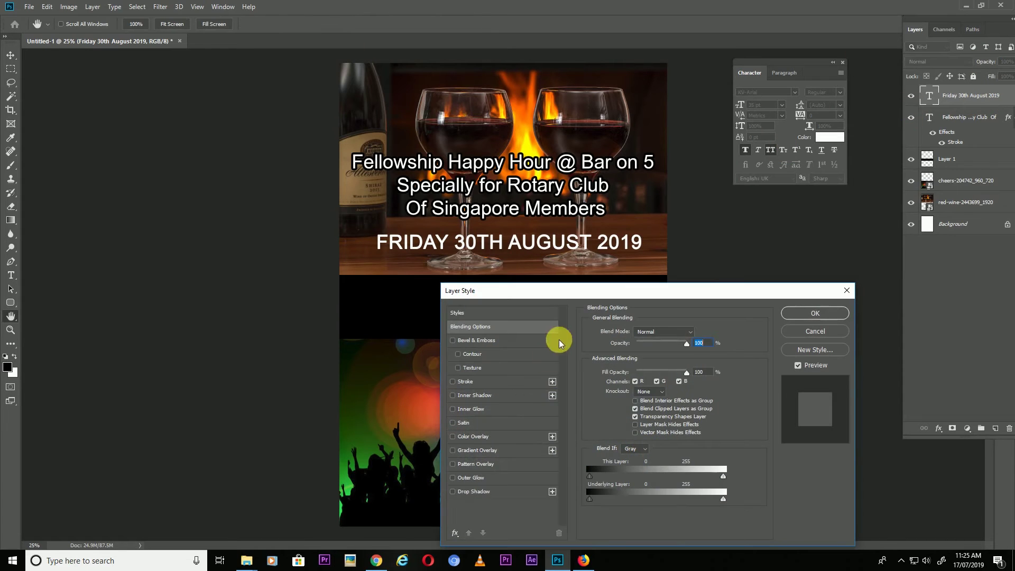
left_click(474, 451)
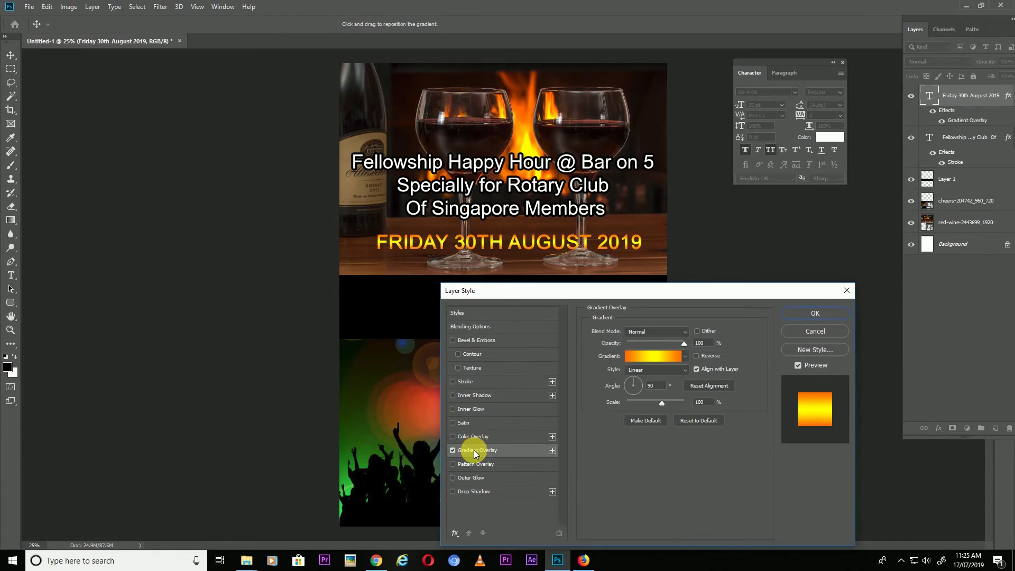
left_click(645, 358)
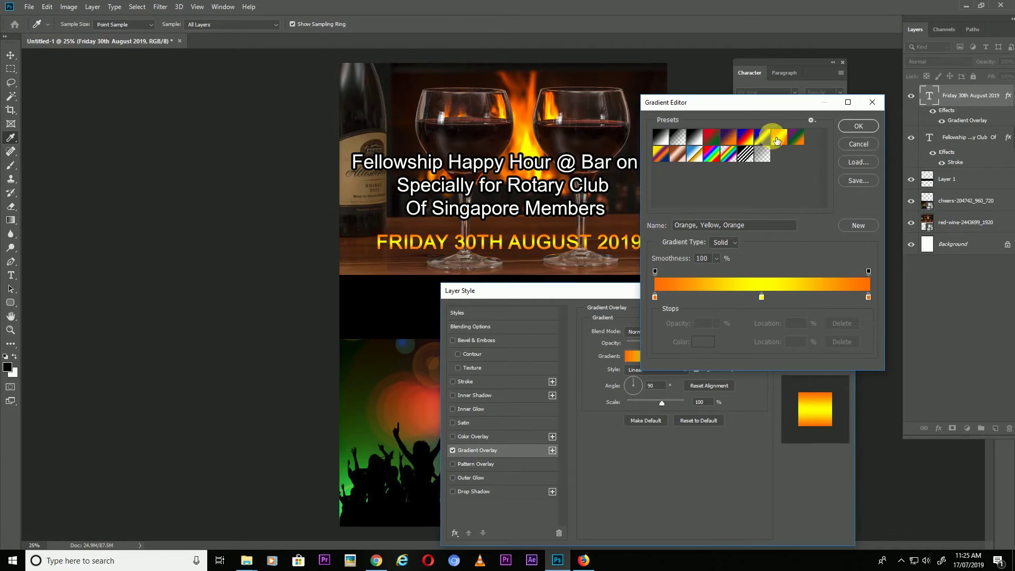
left_click(859, 127)
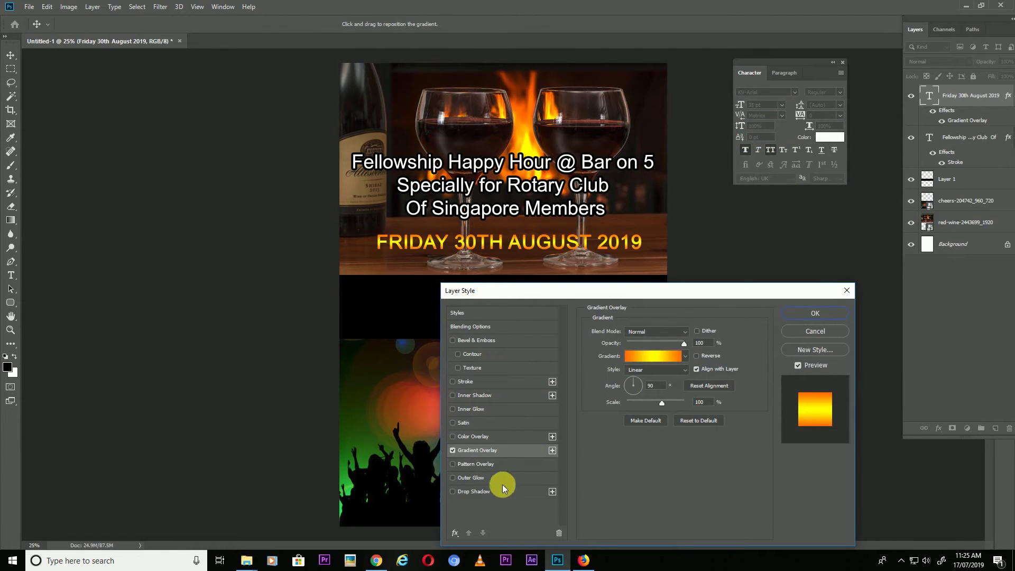
left_click(462, 384)
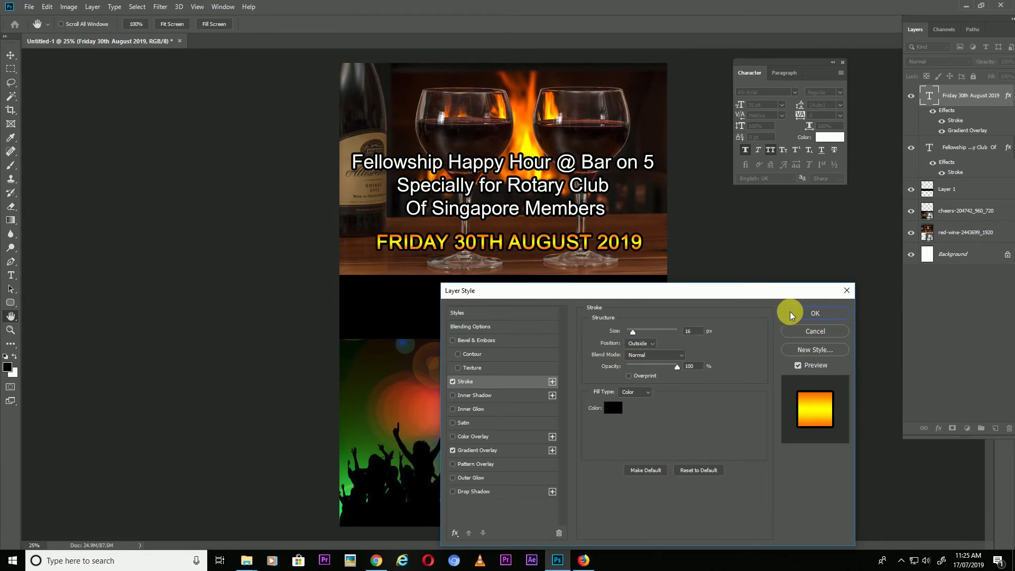
left_click(813, 315)
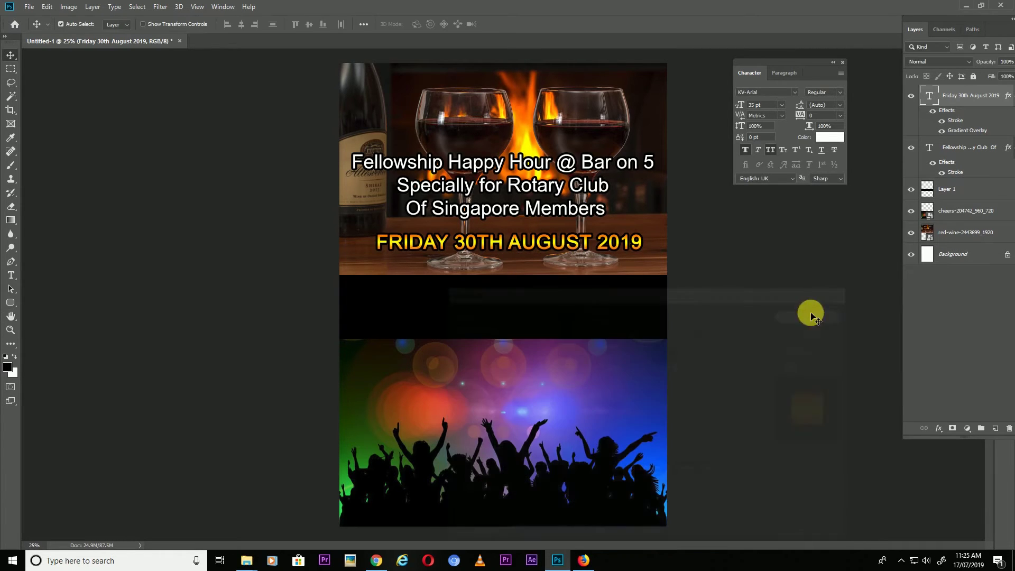
Shrink the three-line Fellowship headline from 35 pt to 29 pt
left_click(952, 151)
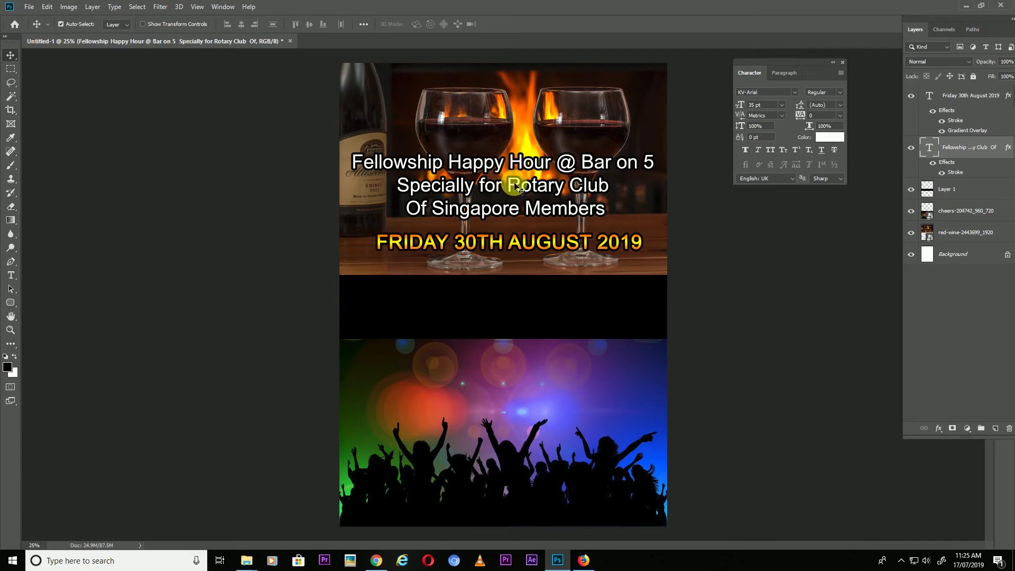
key("t")
left_click(484, 175)
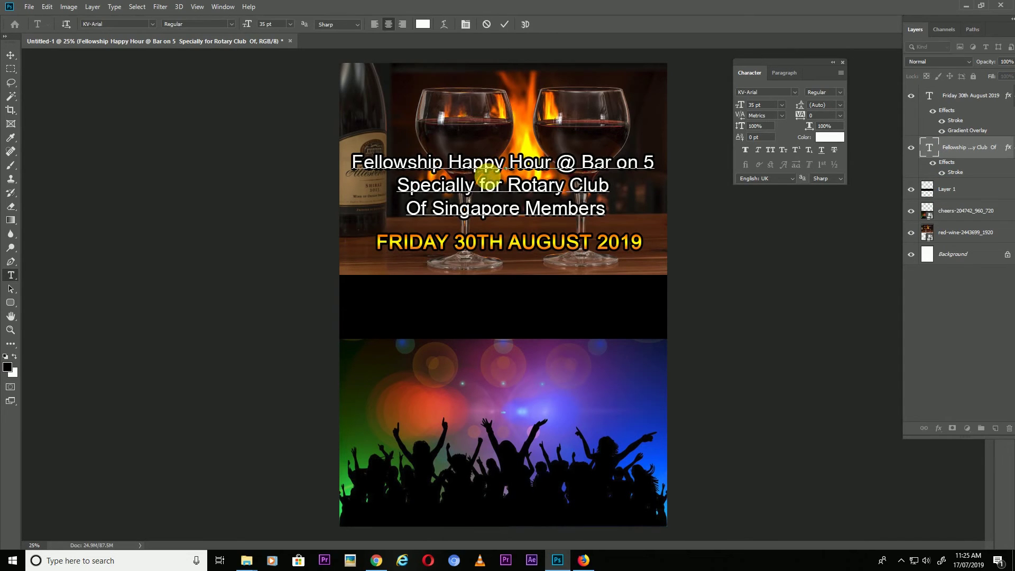
key("ctrl+a")
left_click_drag(250, 27, 241, 23)
left_click(11, 55)
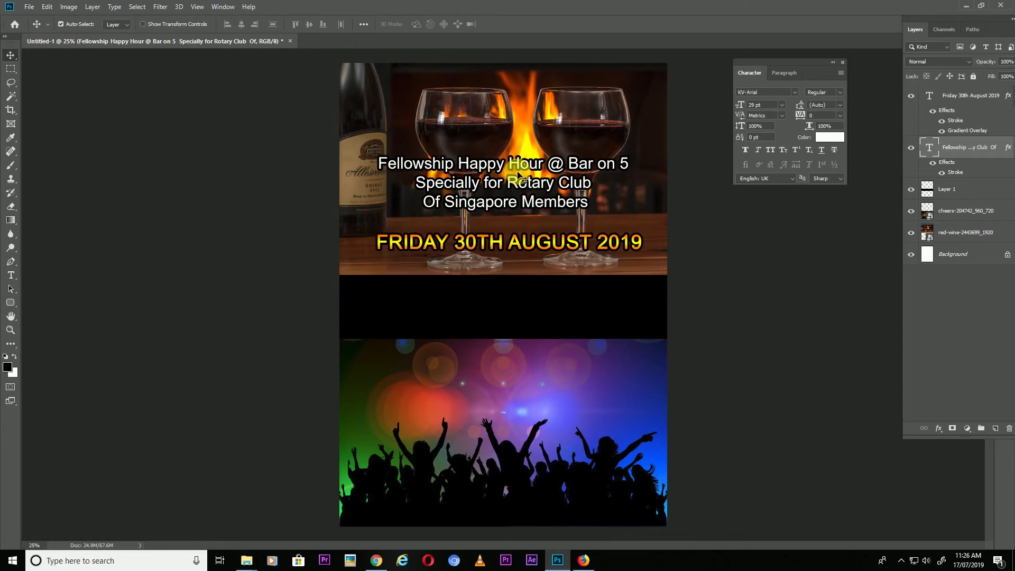
Move the date line up so it sits closer beneath the headline
right_click(507, 244)
left_click(508, 242)
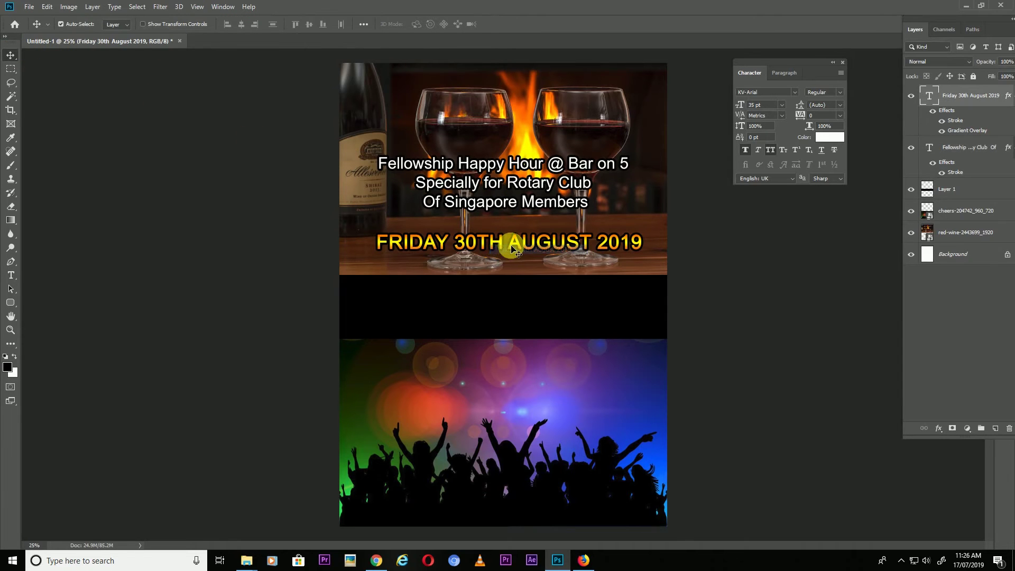
left_click_drag(509, 249, 509, 234)
right_click(512, 231)
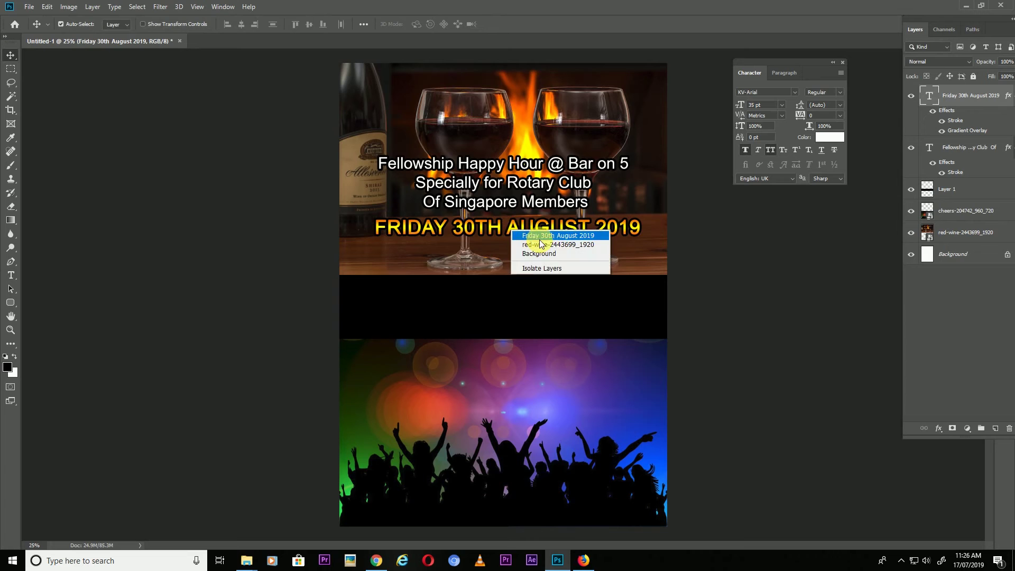
left_click(556, 236)
left_click_drag(551, 235, 551, 236)
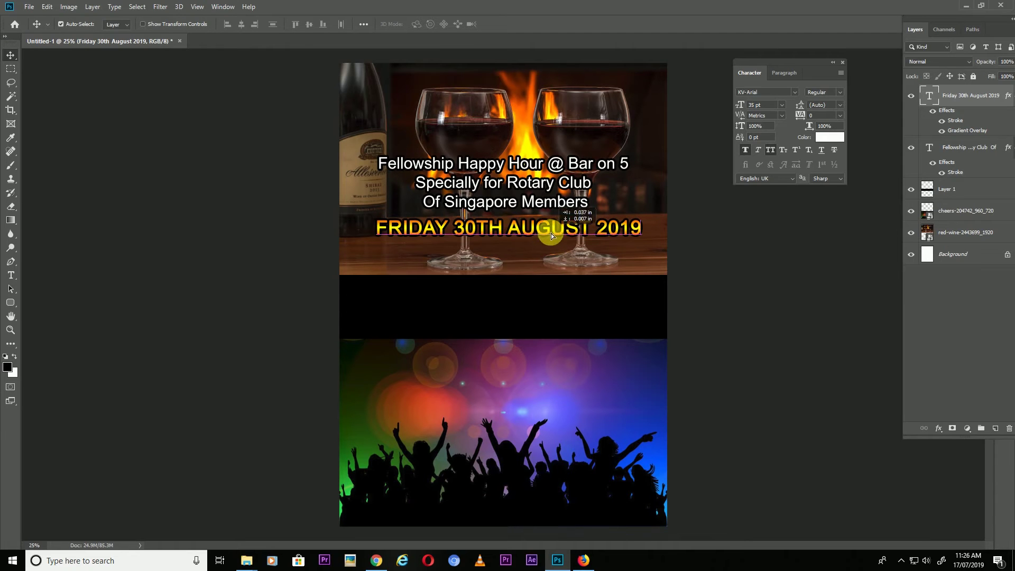
After checking the Last flyer email, add a 'VENUE: TBA' line centred under the date
left_click(584, 561)
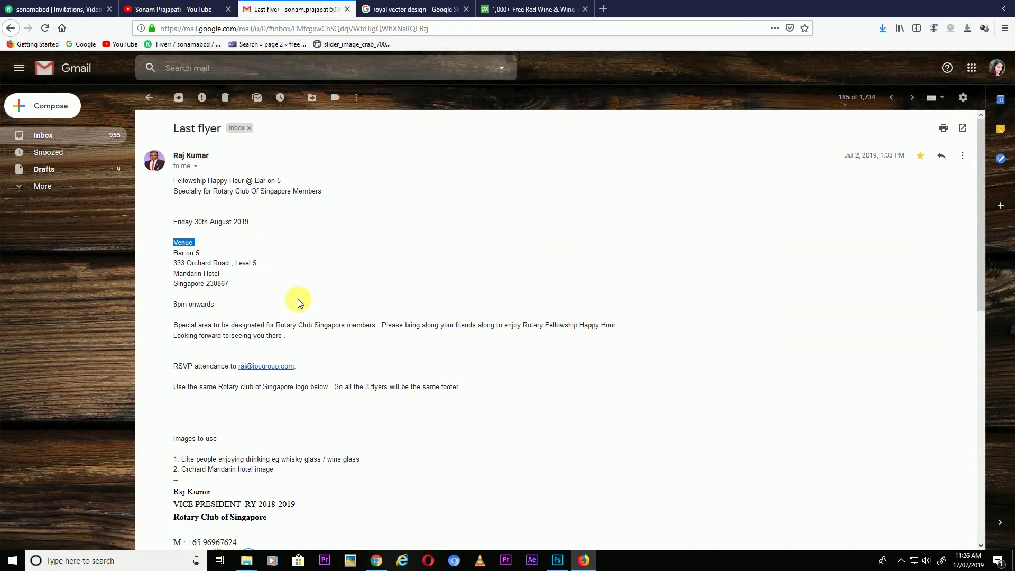
left_click(584, 560)
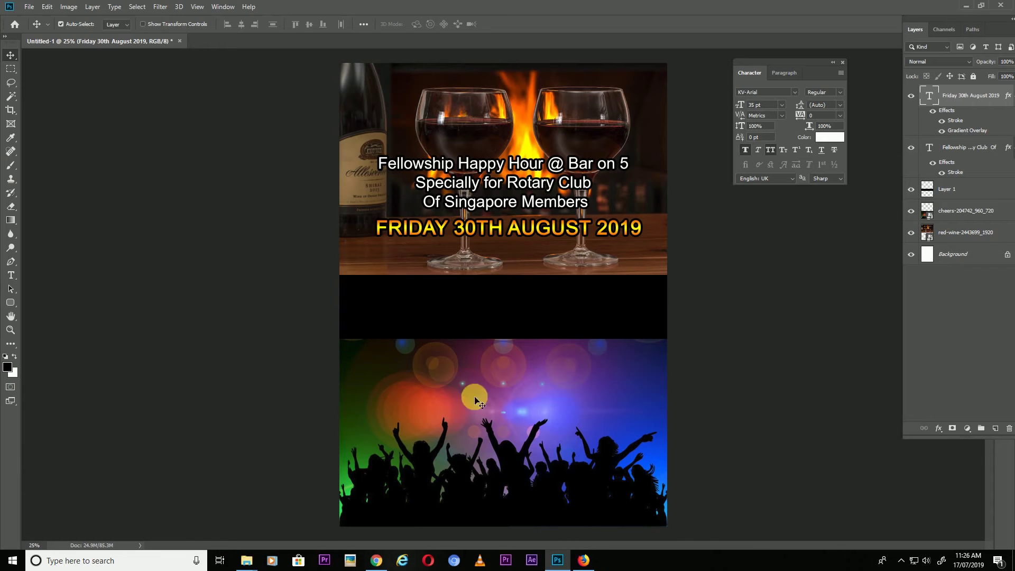
key("t")
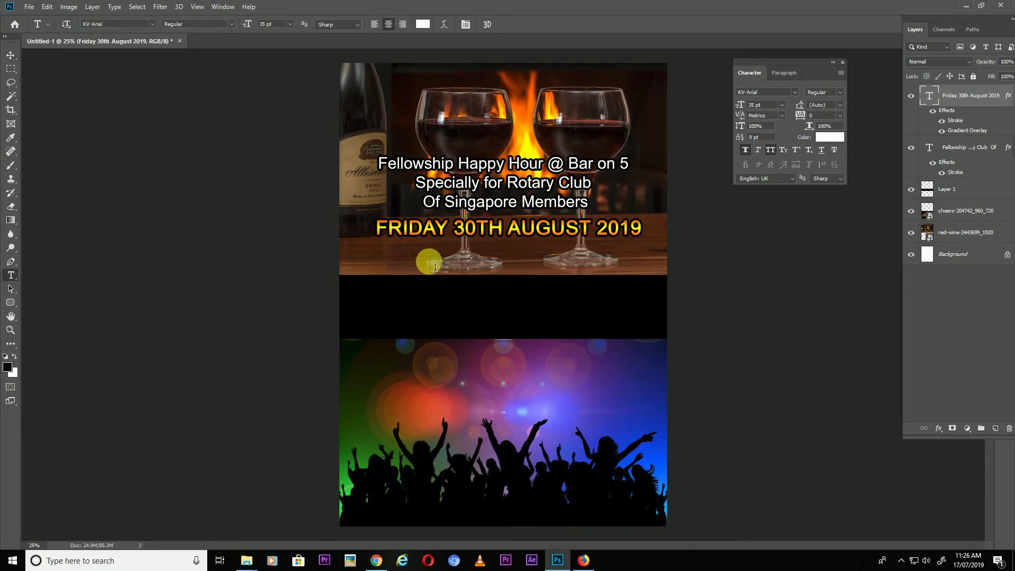
left_click(435, 266)
type("VENUE")
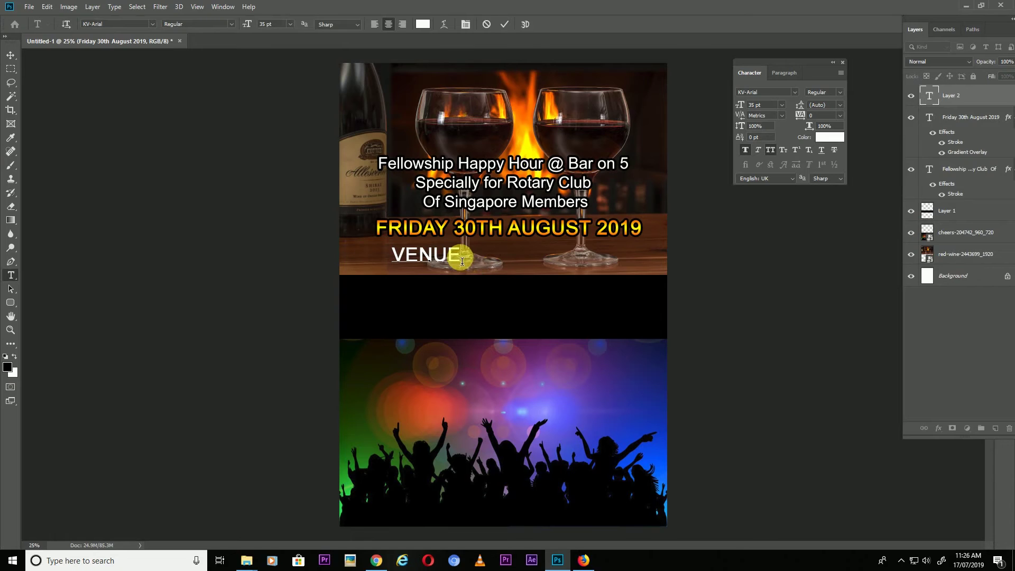
type(": TBA")
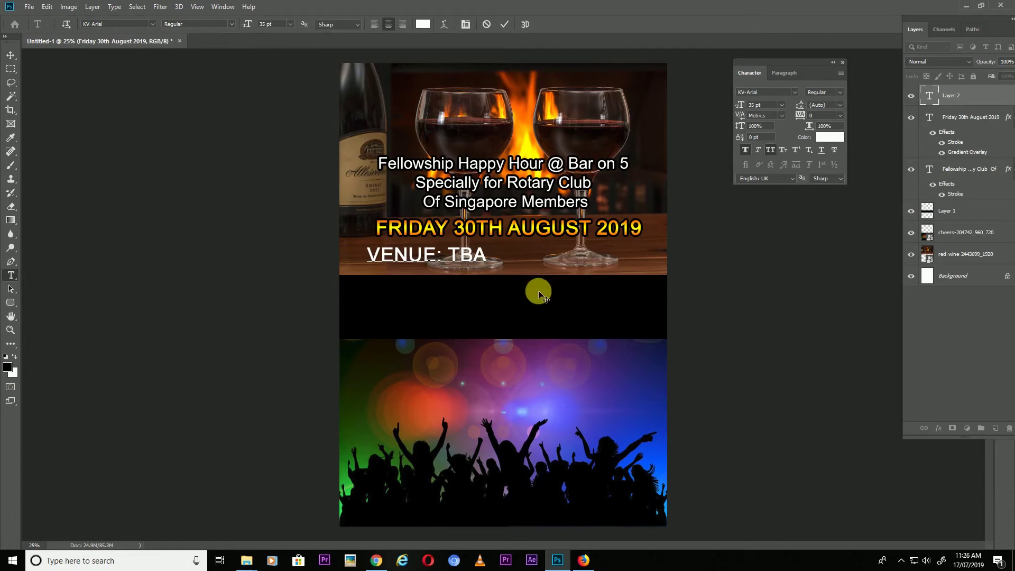
left_click_drag(539, 294, 611, 296)
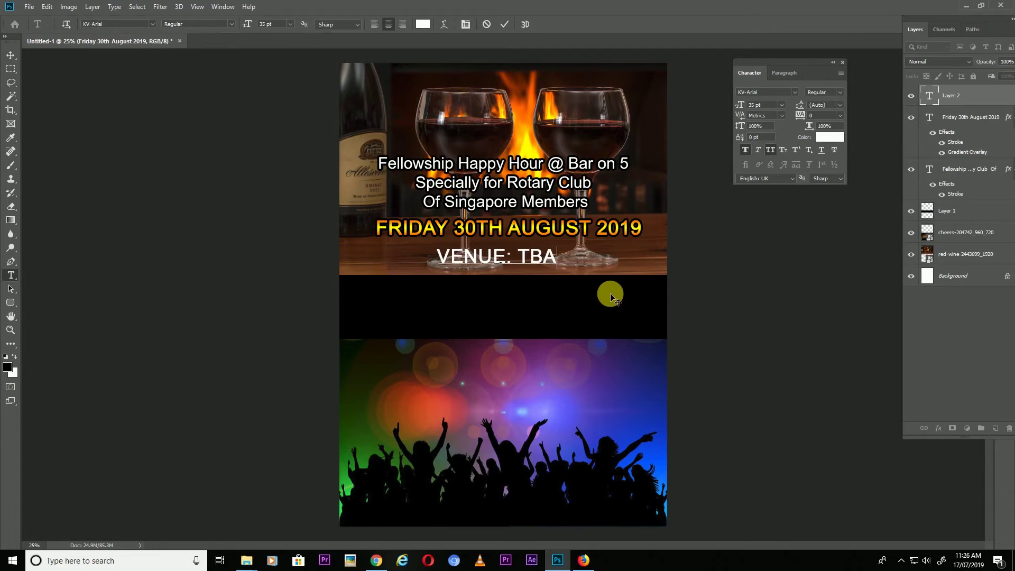
left_click(20, 55)
left_click_drag(489, 258, 495, 257)
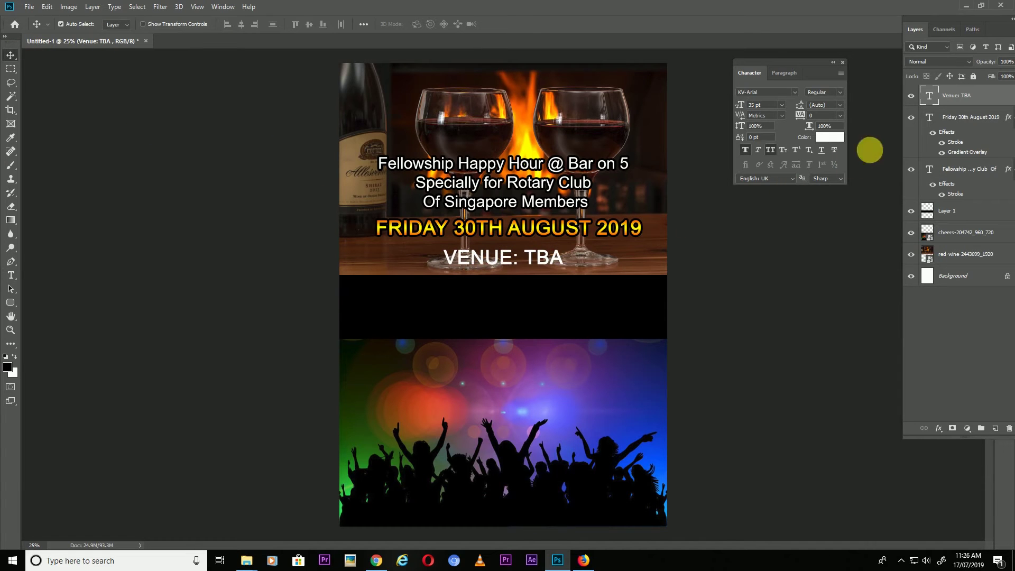
Give the VENUE: TBA layer a Stroke effect, then return to the Last flyer email
double_click(984, 106)
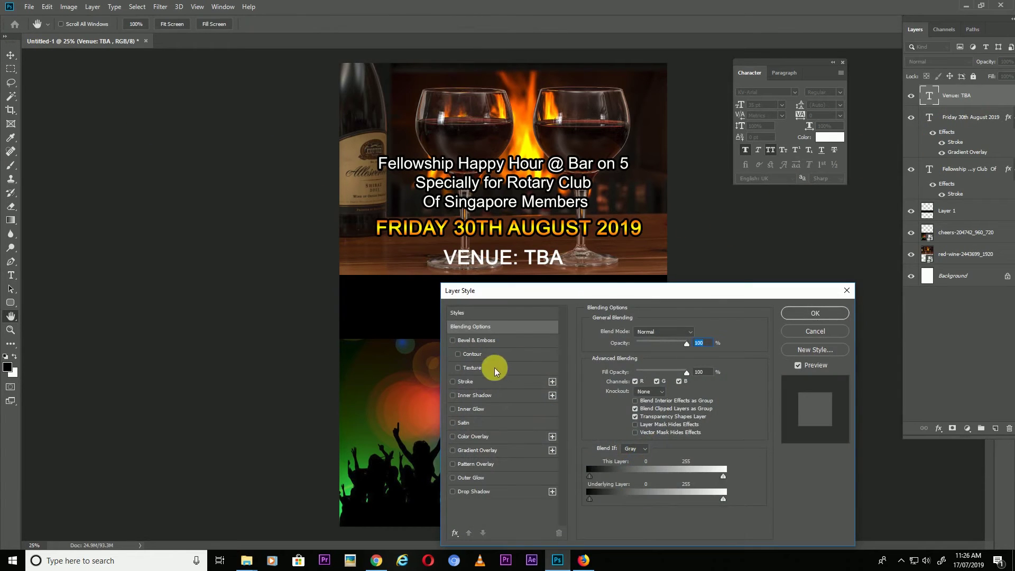
left_click(465, 381)
left_click(816, 314)
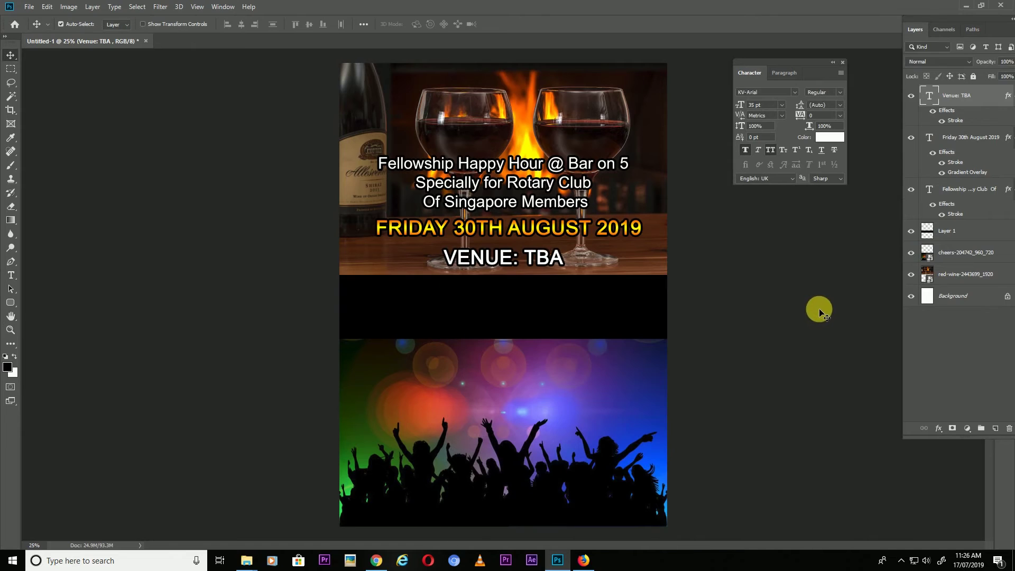
left_click(583, 560)
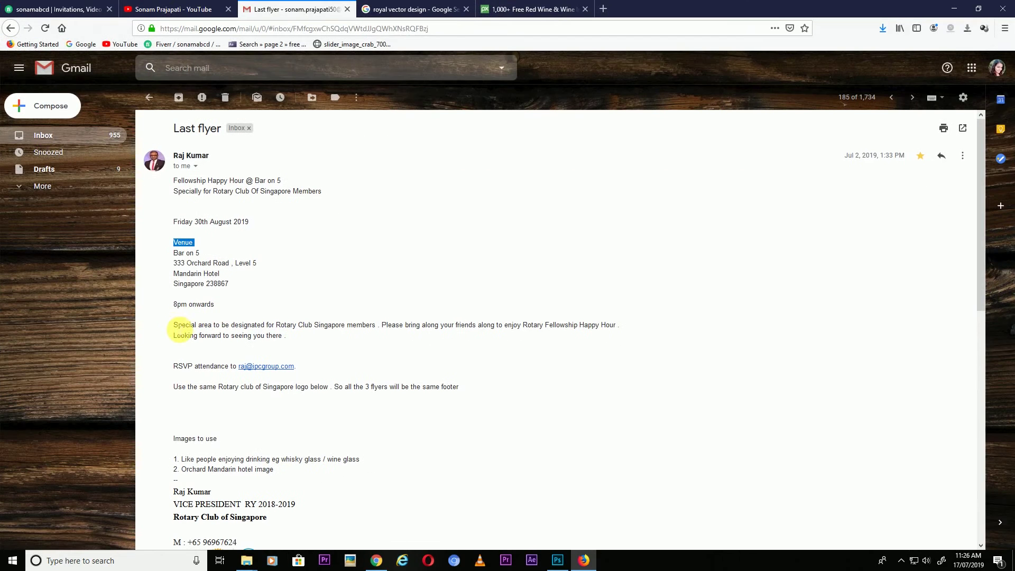
Paste the first details sentence into the black band at 22 pt, without Faux Bold or All Caps
left_click_drag(301, 320, 332, 325)
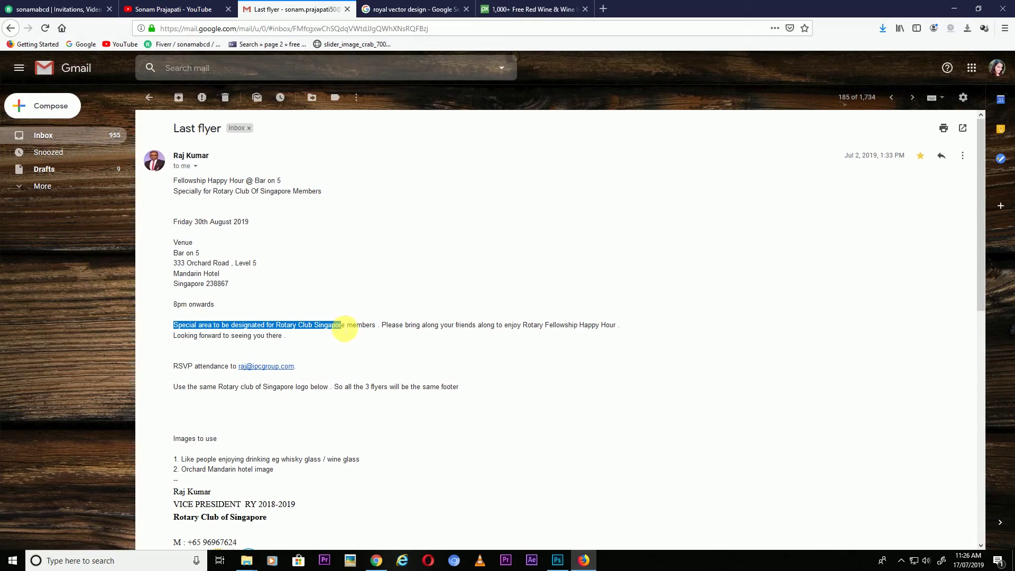
left_click(557, 562)
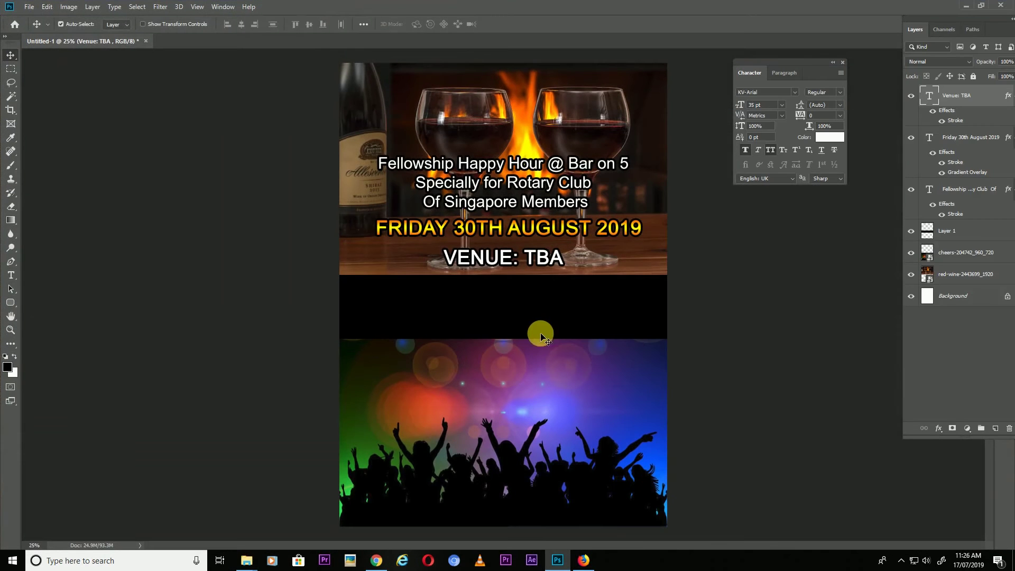
left_click(370, 307)
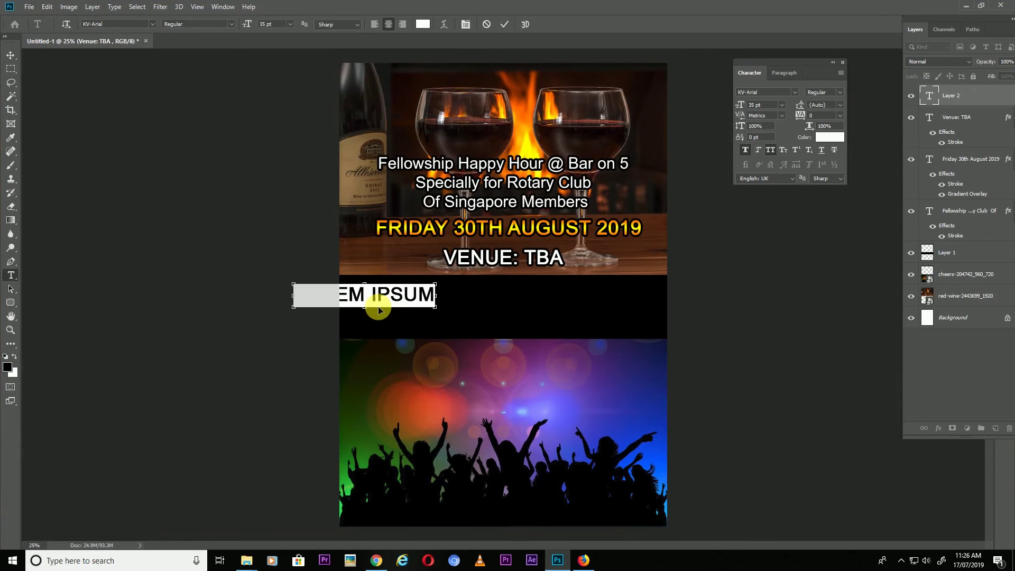
key("ctrl+v")
key("ctrl+a")
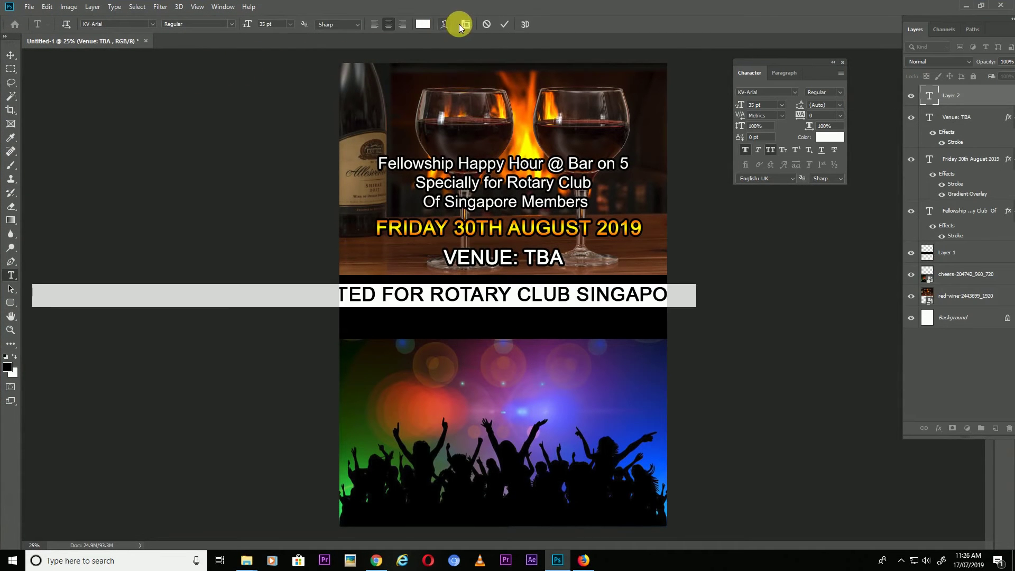
left_click(746, 150)
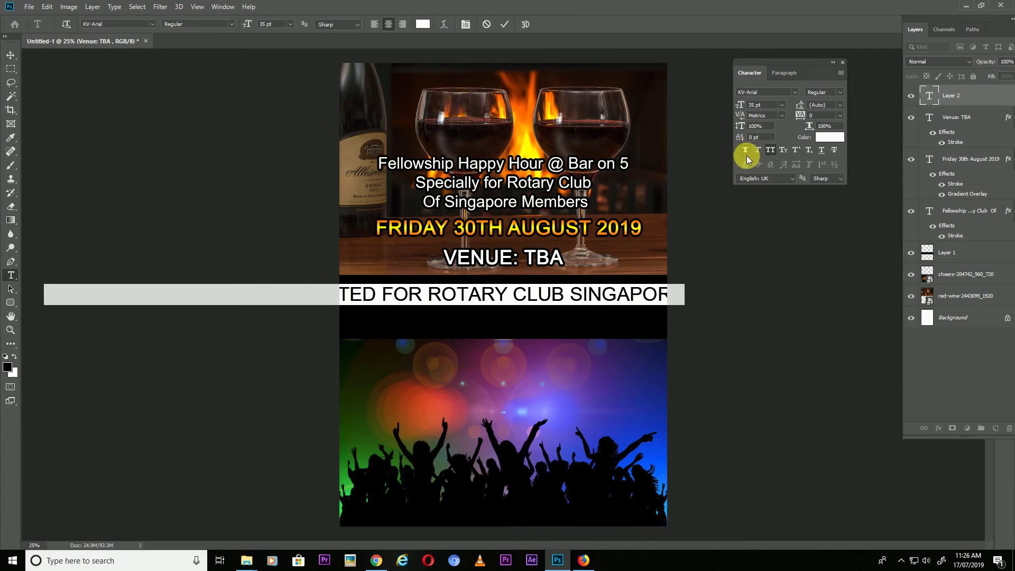
left_click(770, 151)
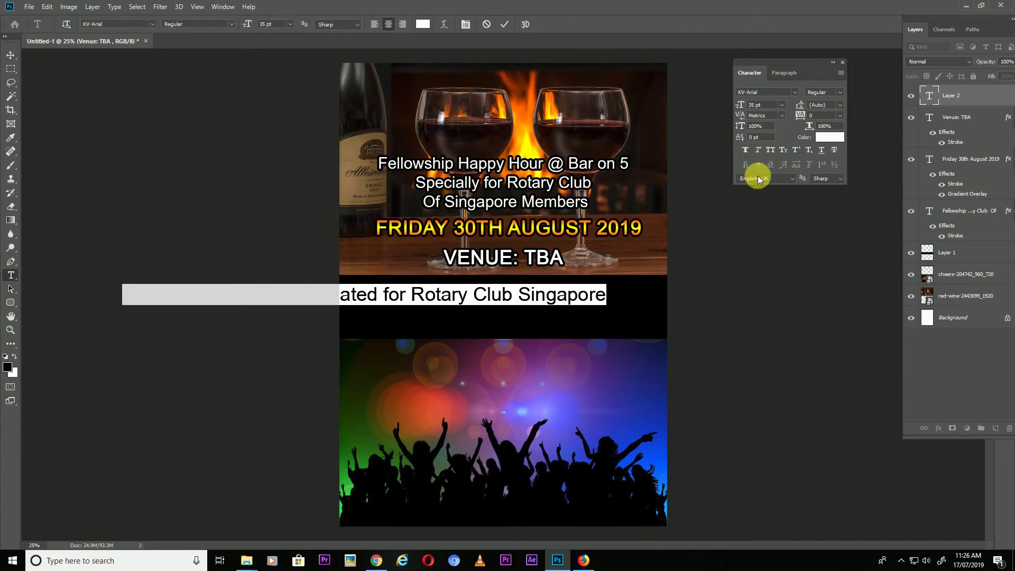
left_click_drag(245, 24, 242, 31)
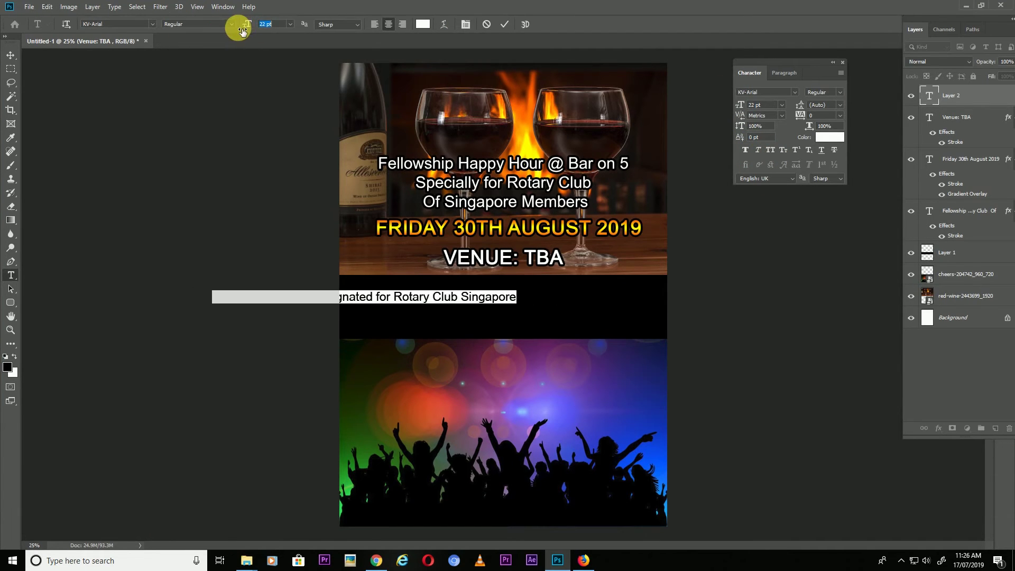
left_click_drag(473, 326, 601, 330)
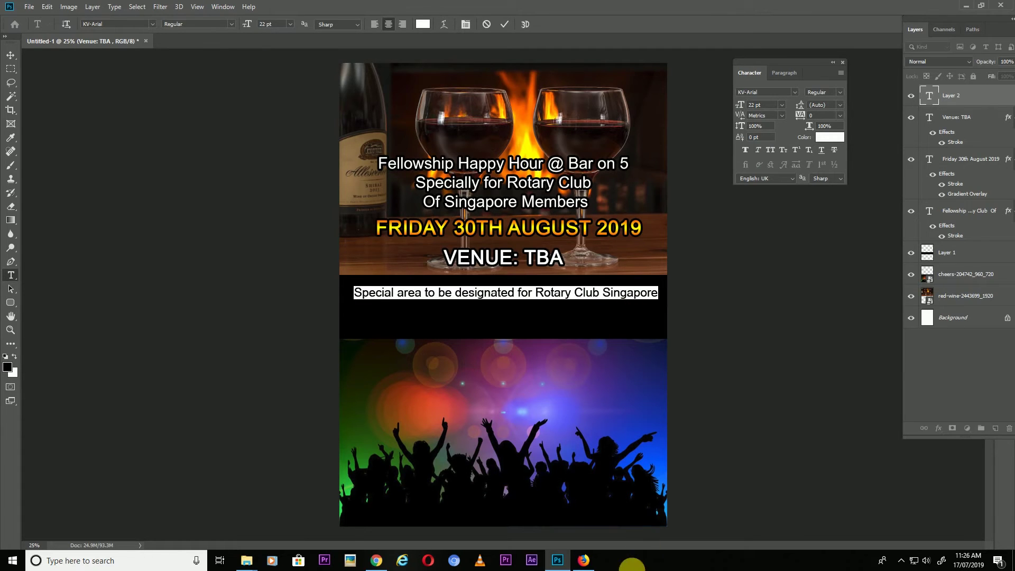
Copy the next email sentences into the paragraph as its second and third (Happy Hour) lines
left_click(584, 560)
left_click_drag(370, 325, 477, 329)
key("ctrl+c")
left_click(584, 560)
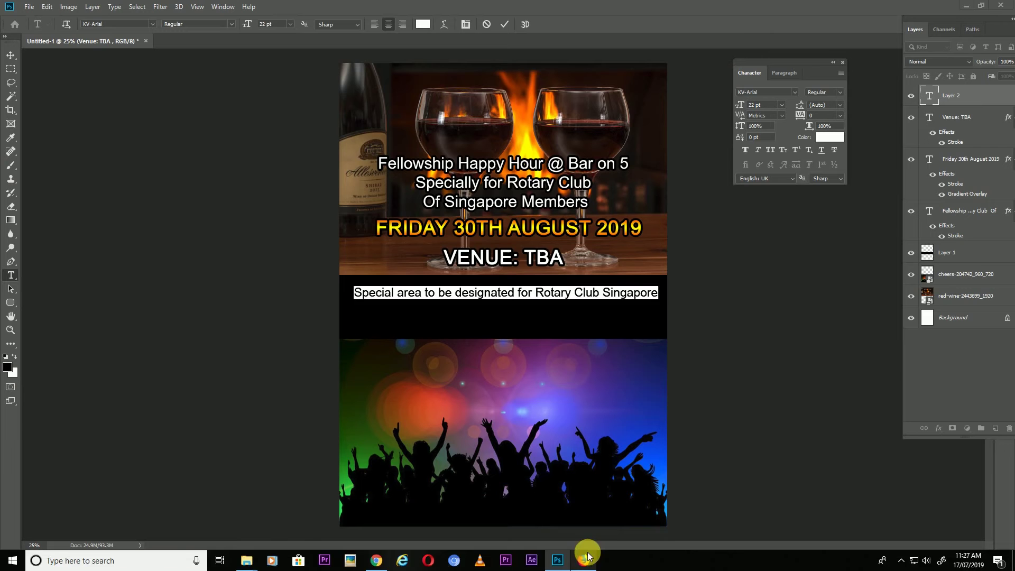
left_click(657, 301)
key("ctrl+v")
key("ctrl+Return")
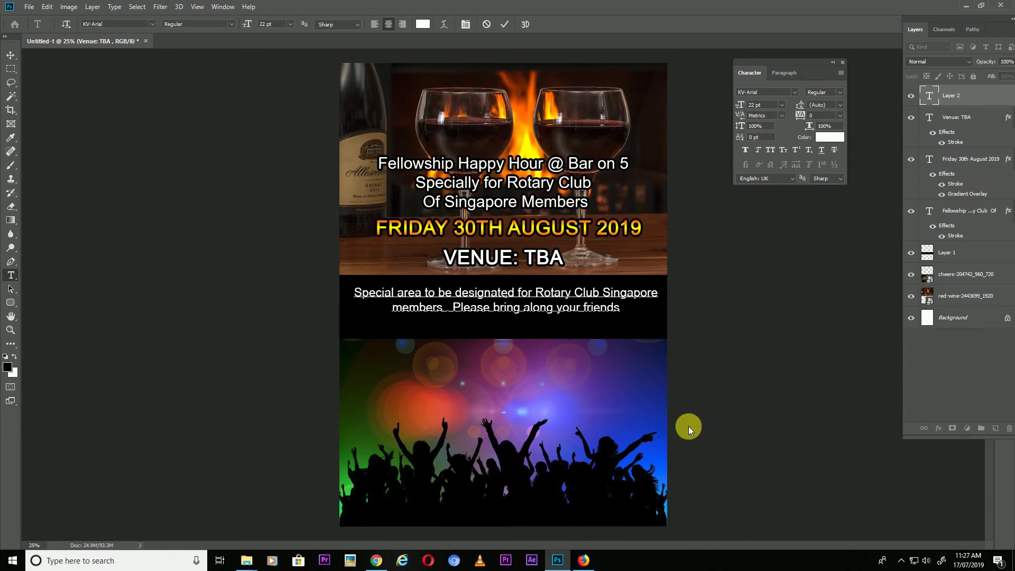
left_click(584, 560)
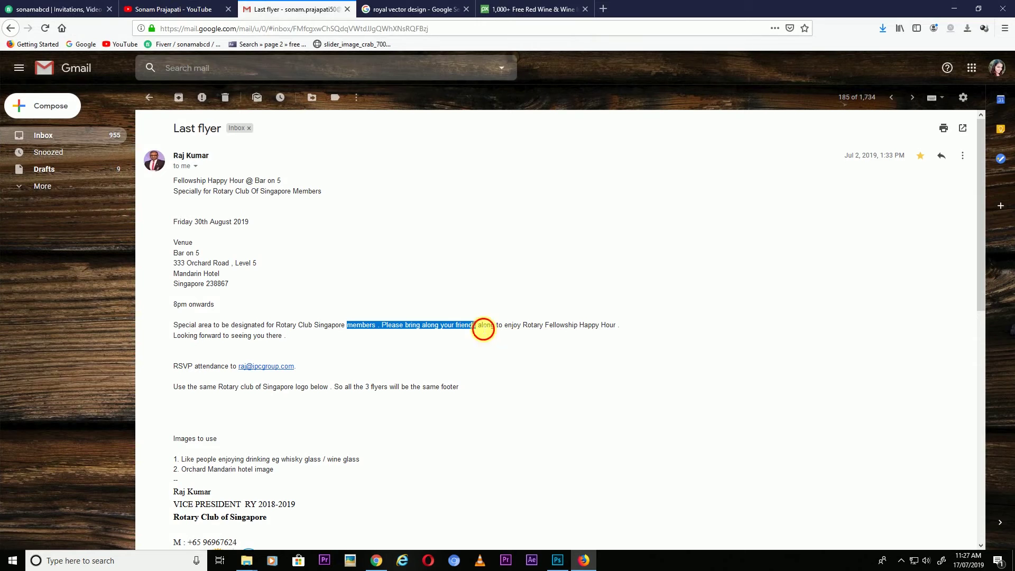
left_click_drag(483, 328, 653, 325)
key("ctrl+c")
left_click(584, 560)
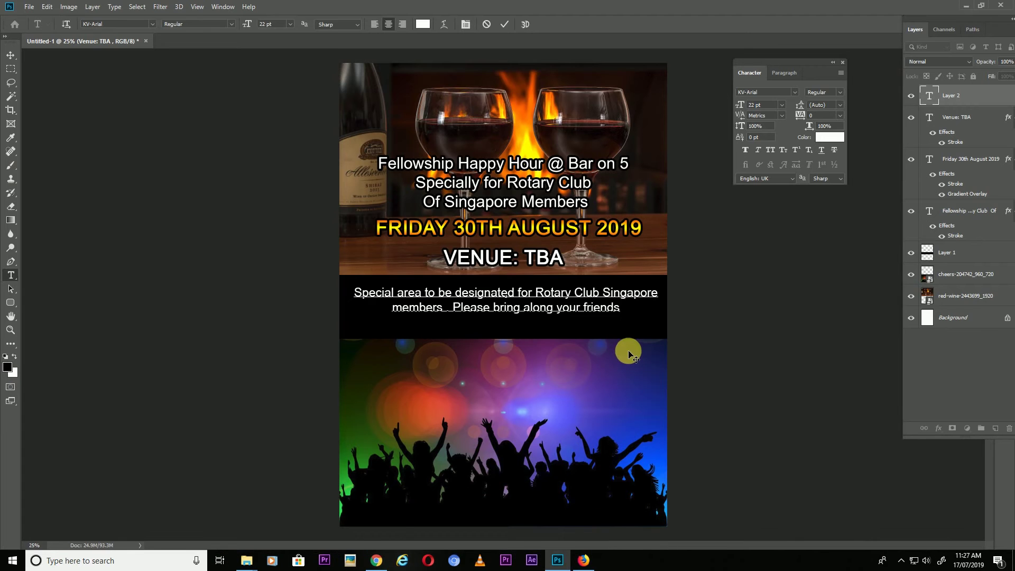
key("ctrl+v")
key("ctrl+Return")
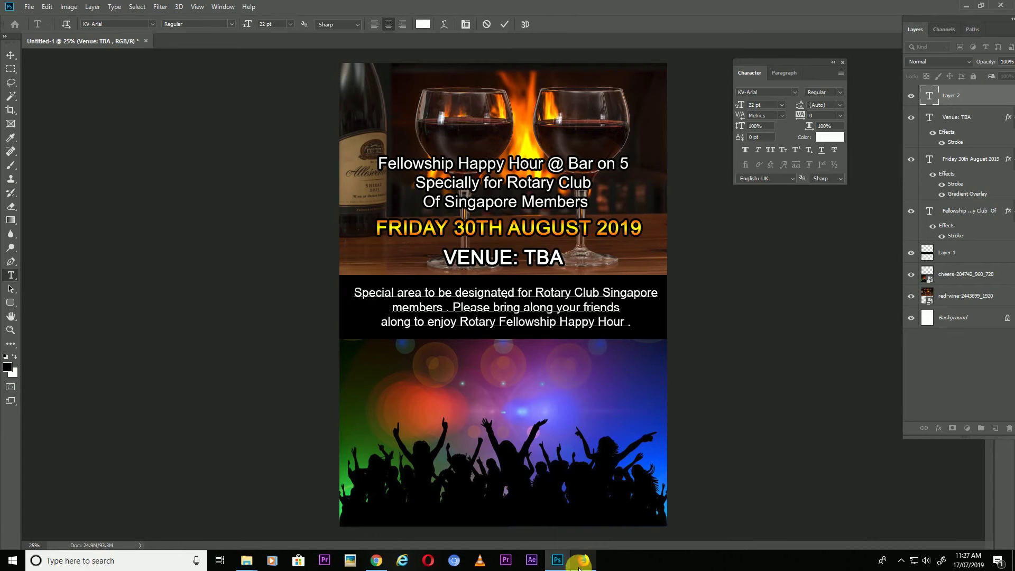
Add 'Looking forward to seeing you there' as the closing line and nudge the paragraph up
left_click(583, 560)
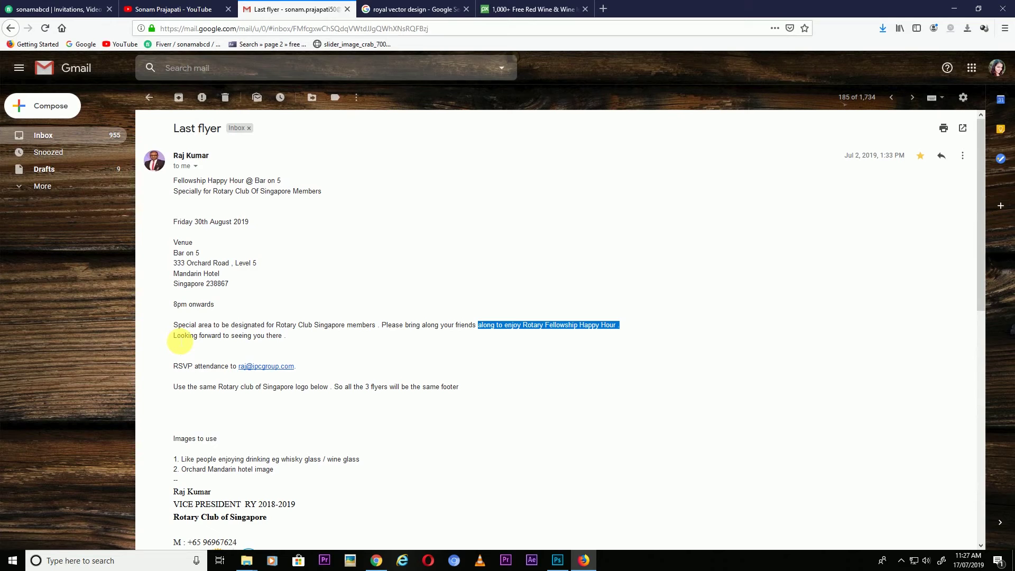
left_click_drag(174, 336, 317, 336)
key("ctrl+c")
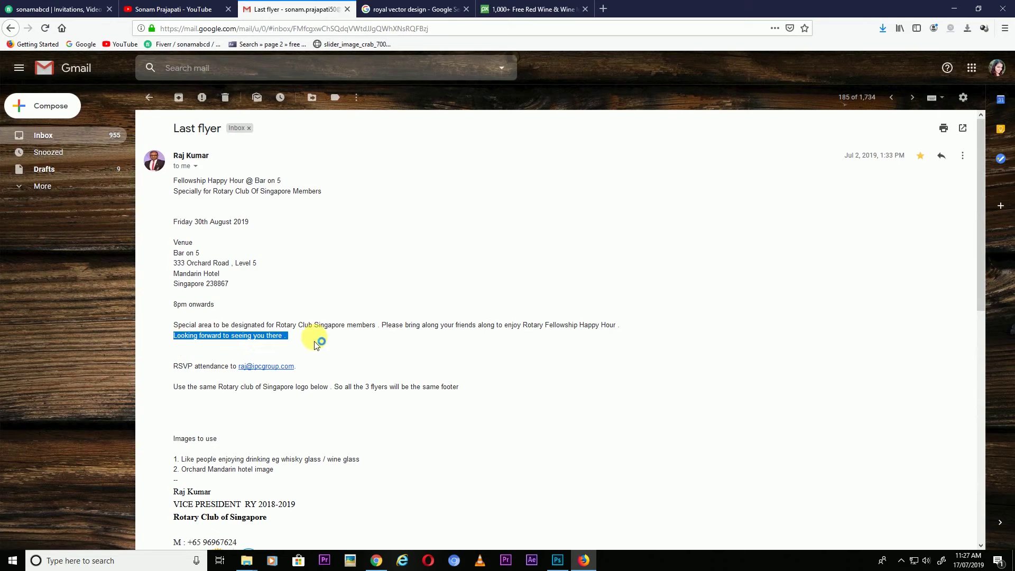
left_click(584, 560)
key("ctrl+v")
left_click(10, 55)
left_click_drag(505, 292, 505, 284)
Copy the RSVP line from the email and return to the flyer
left_click(591, 564)
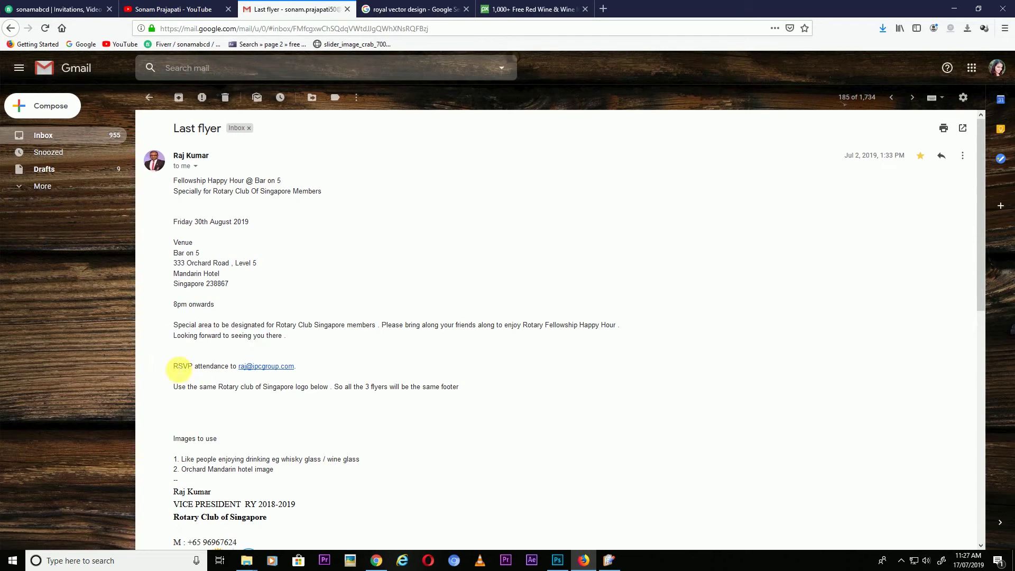
left_click_drag(174, 367, 302, 368)
left_click(609, 562)
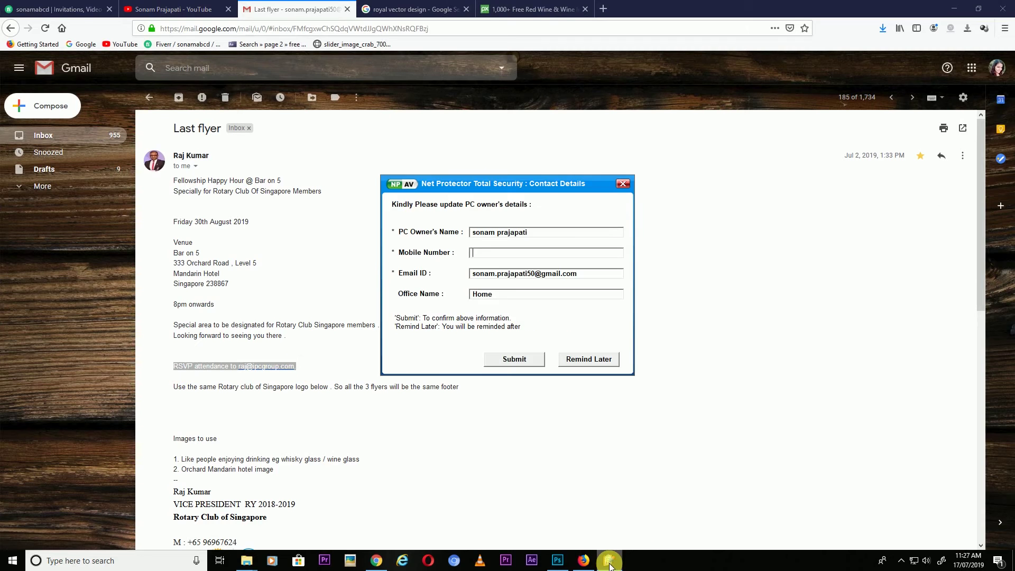
left_click(558, 561)
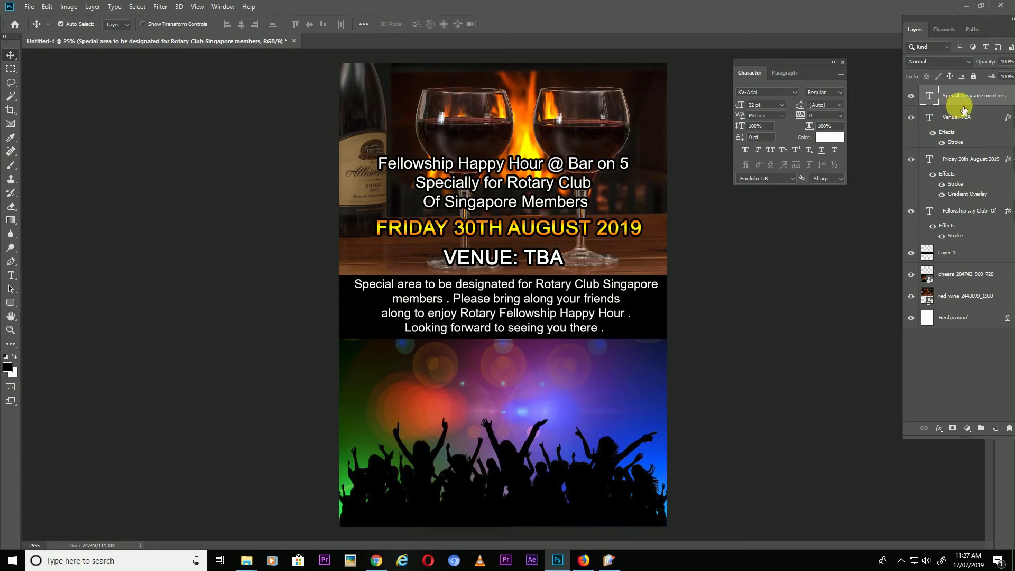
On a new layer, fill a rectangular strip along the flyer's bottom edge with black
left_click(997, 428)
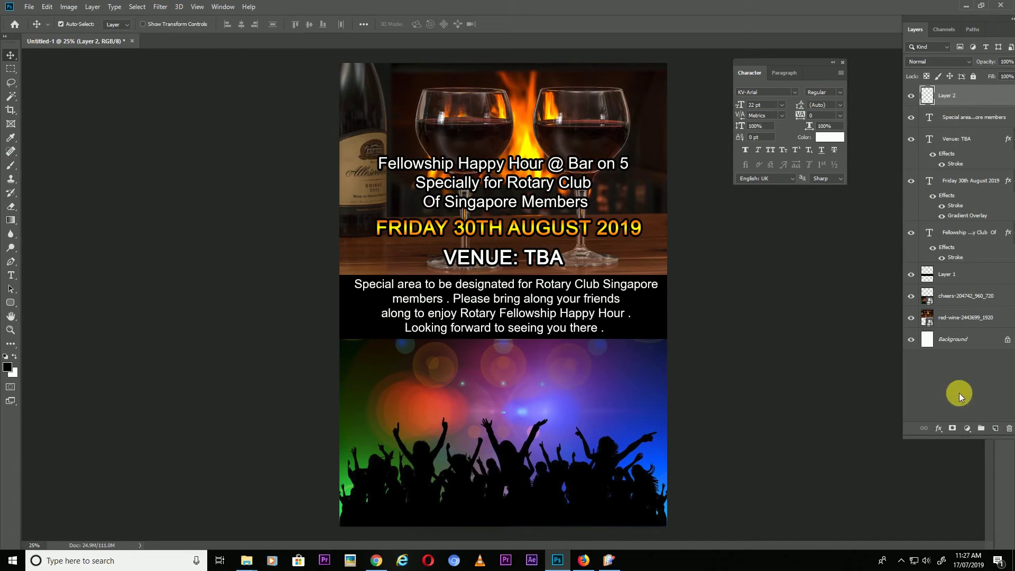
left_click(9, 71)
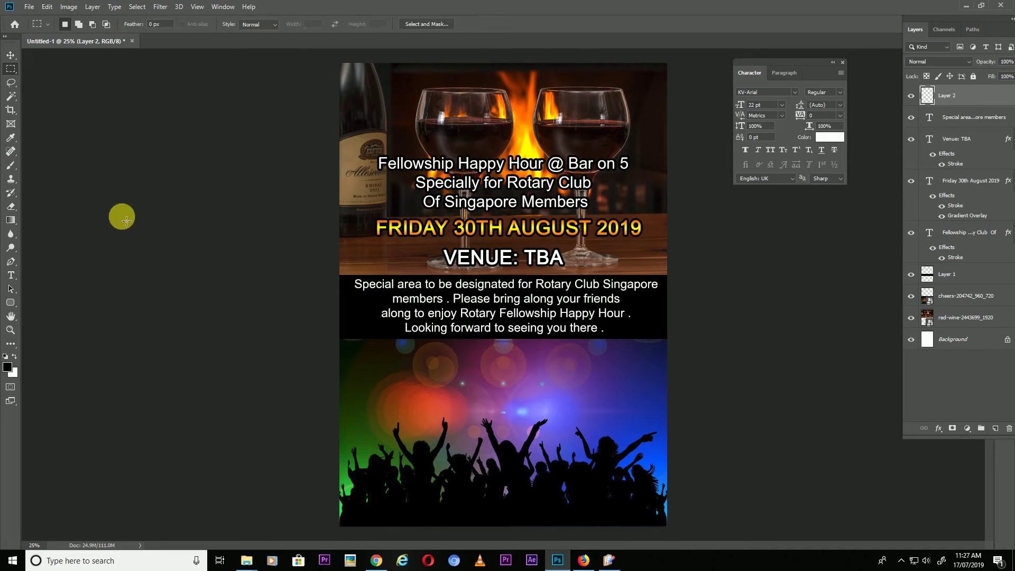
left_click_drag(339, 497, 681, 544)
left_click(6, 367)
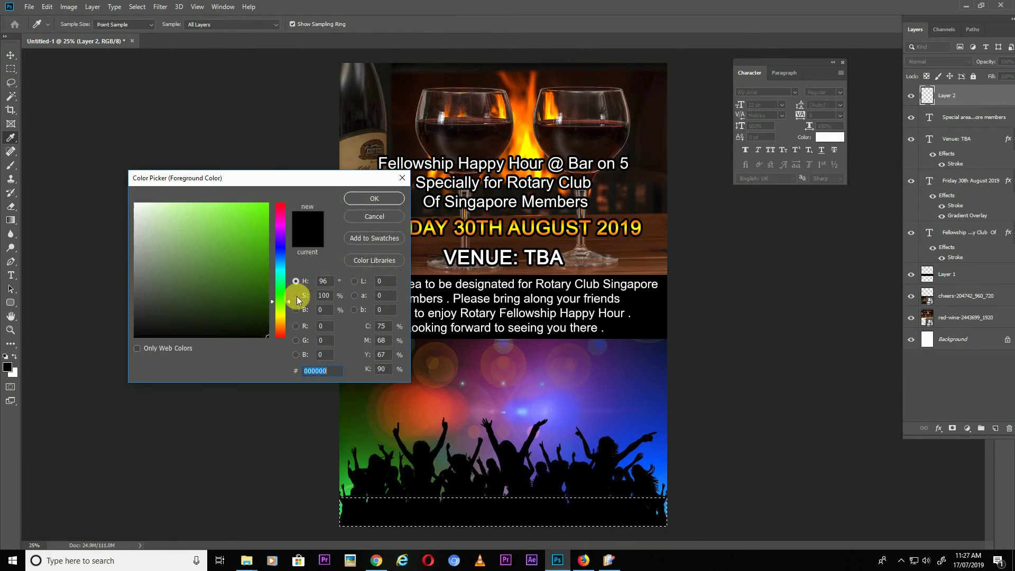
left_click(394, 200)
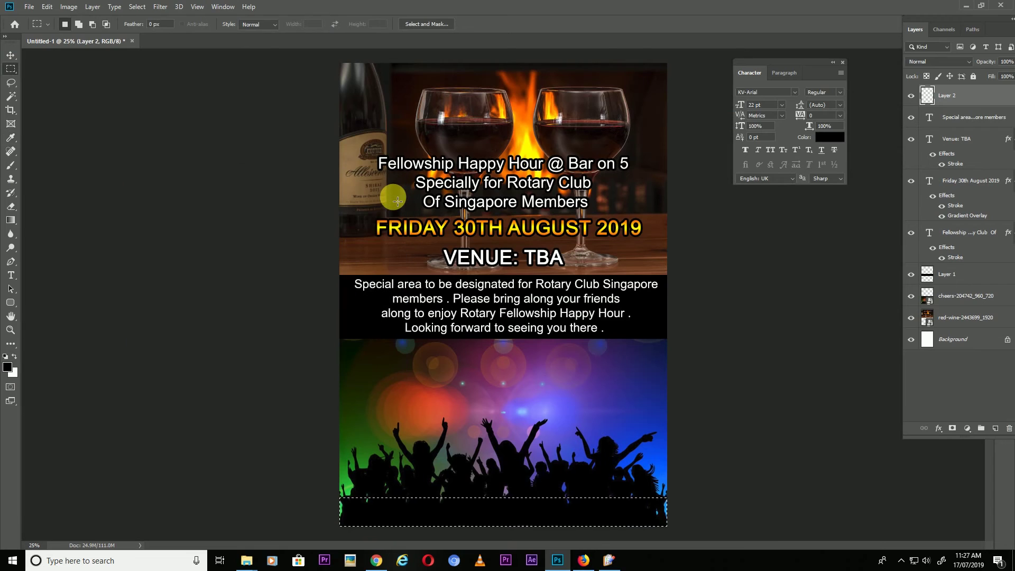
key("alt+BackSpace")
key("ctrl+d")
key("v")
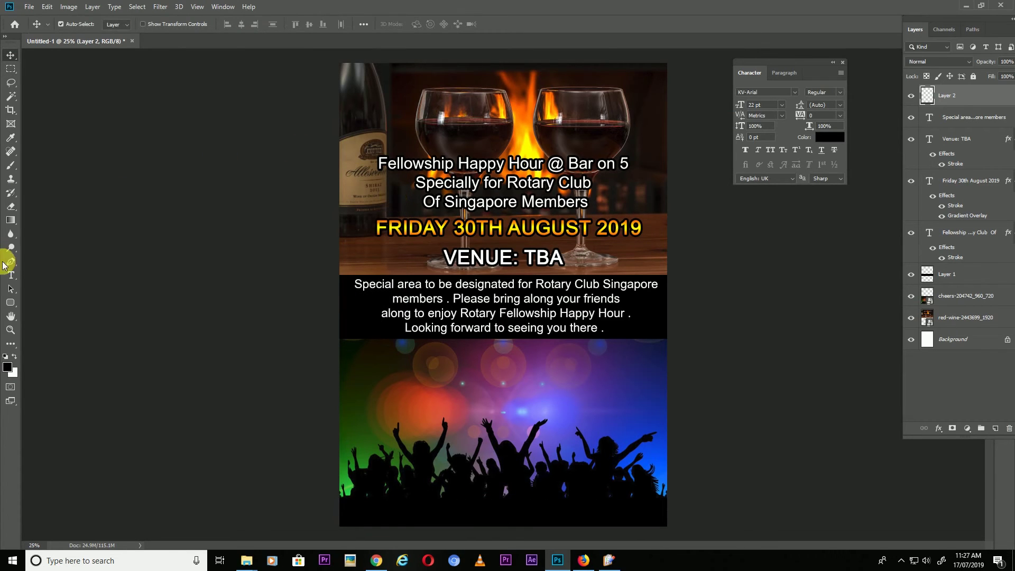
Paste the copied RSVP line as new text on the bottom strip
left_click(584, 560)
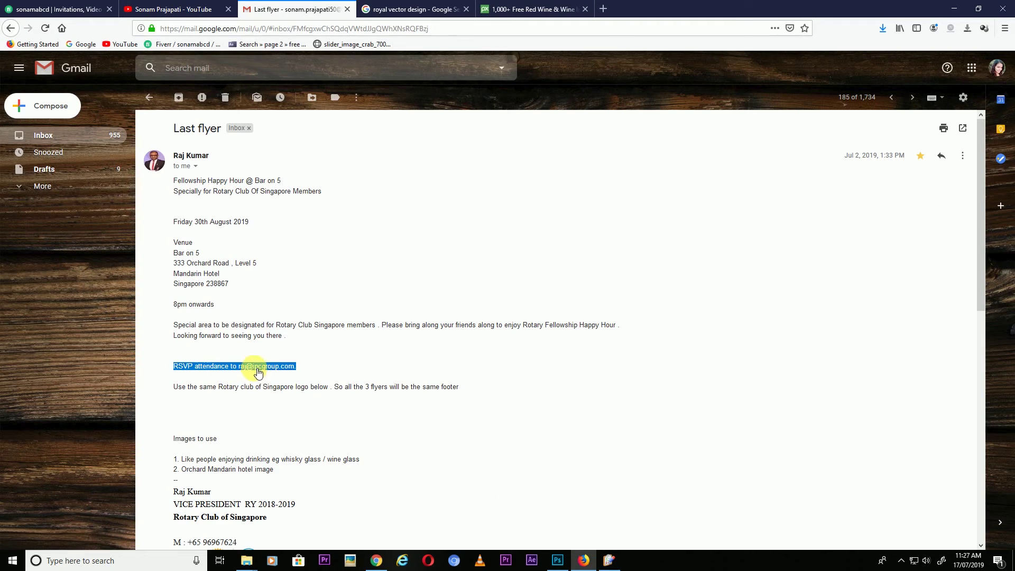
left_click(584, 560)
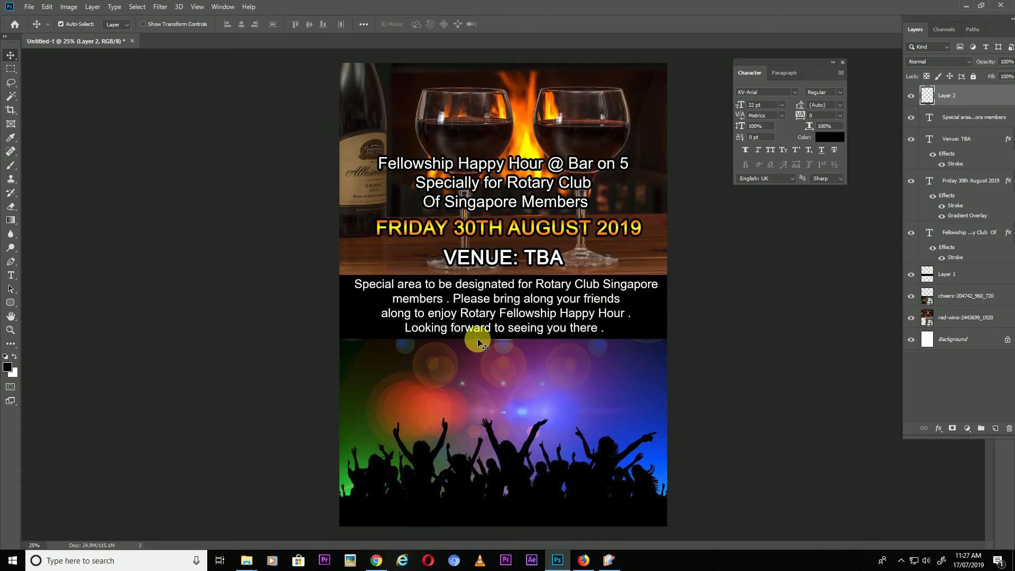
key("t")
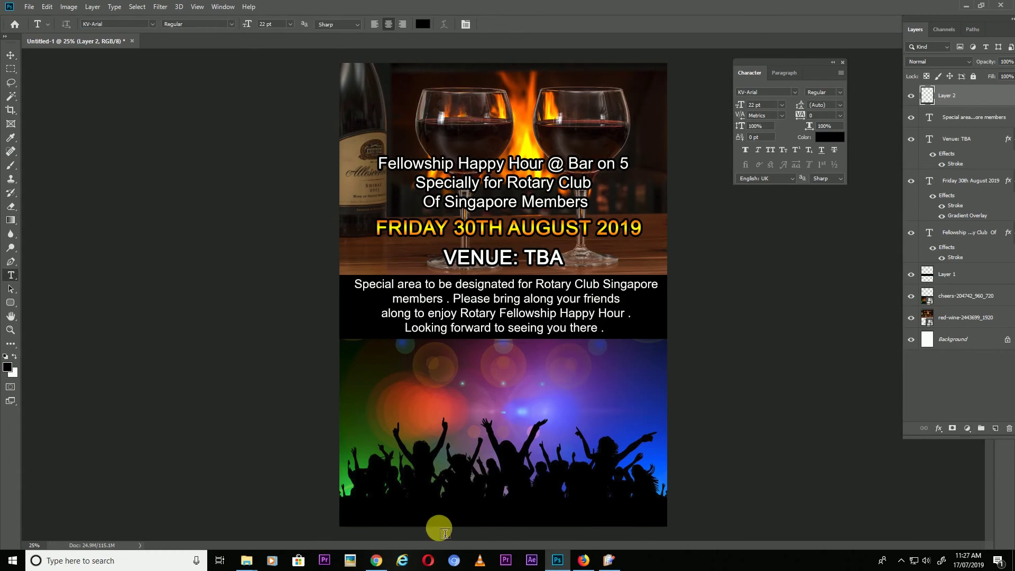
left_click(388, 519)
key("ctrl+v")
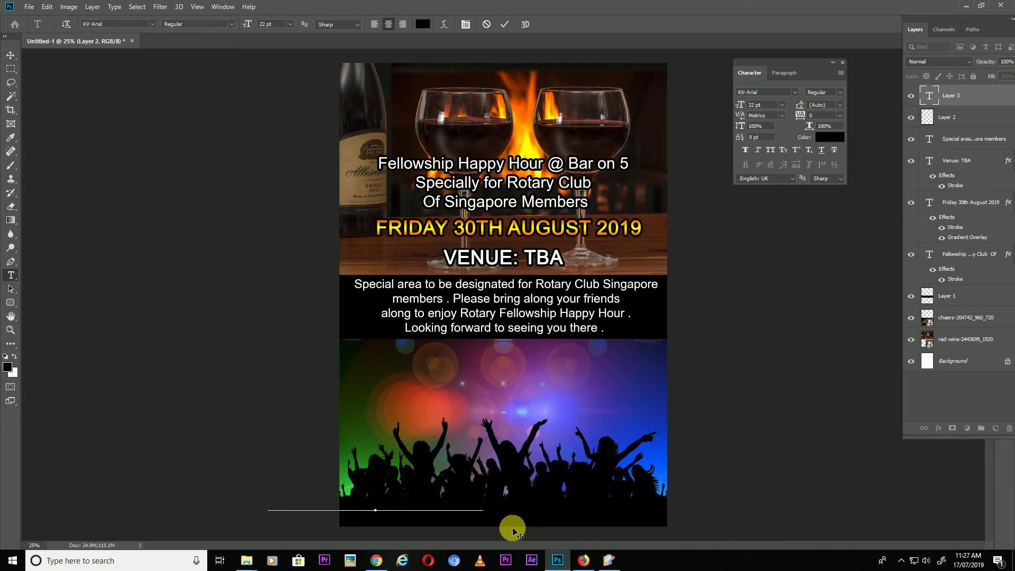
key("ctrl")
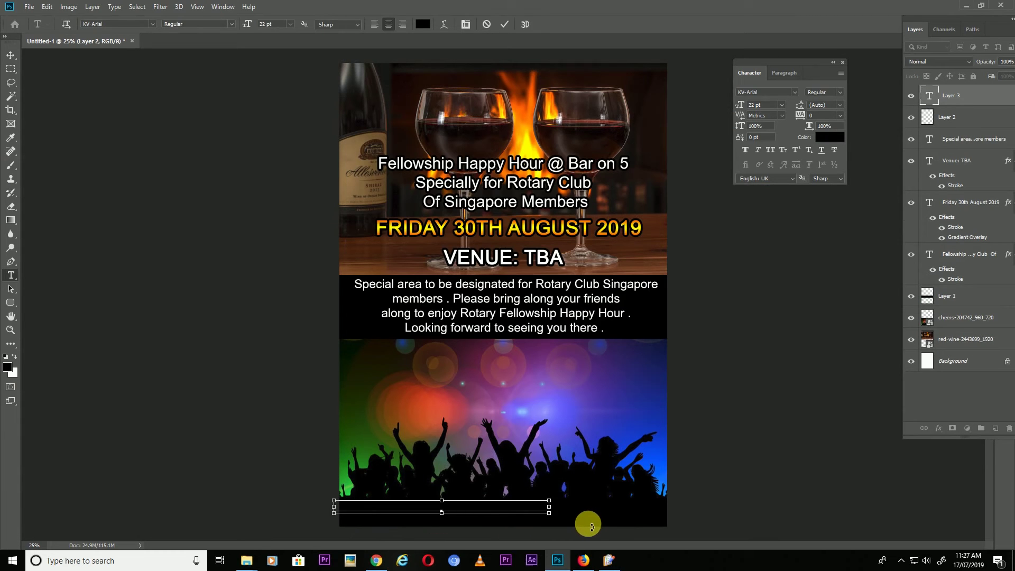
key("ctrl+a")
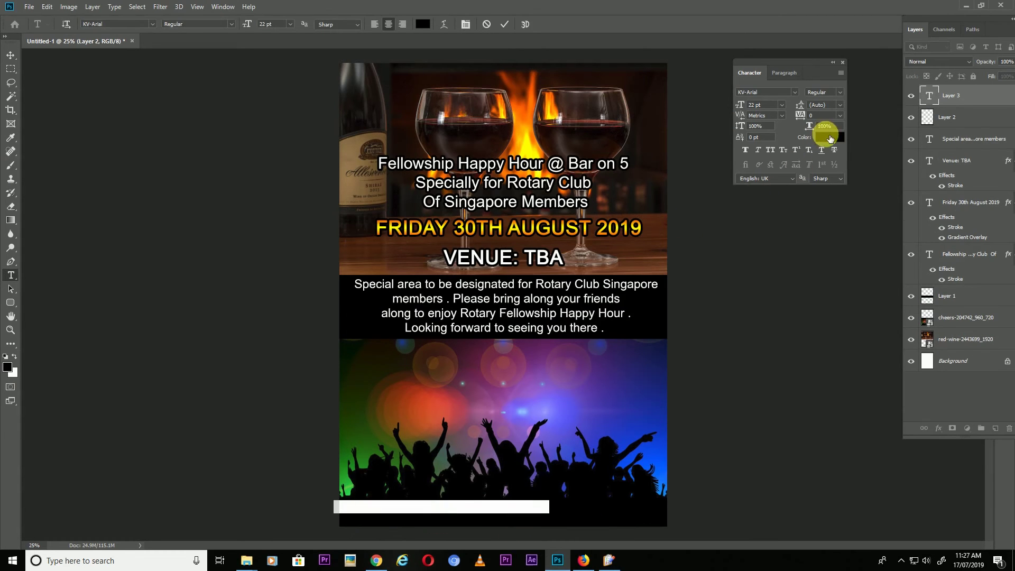
Make the RSVP text white (#ffffff) at 15 pt
left_click(830, 137)
type("ffffff")
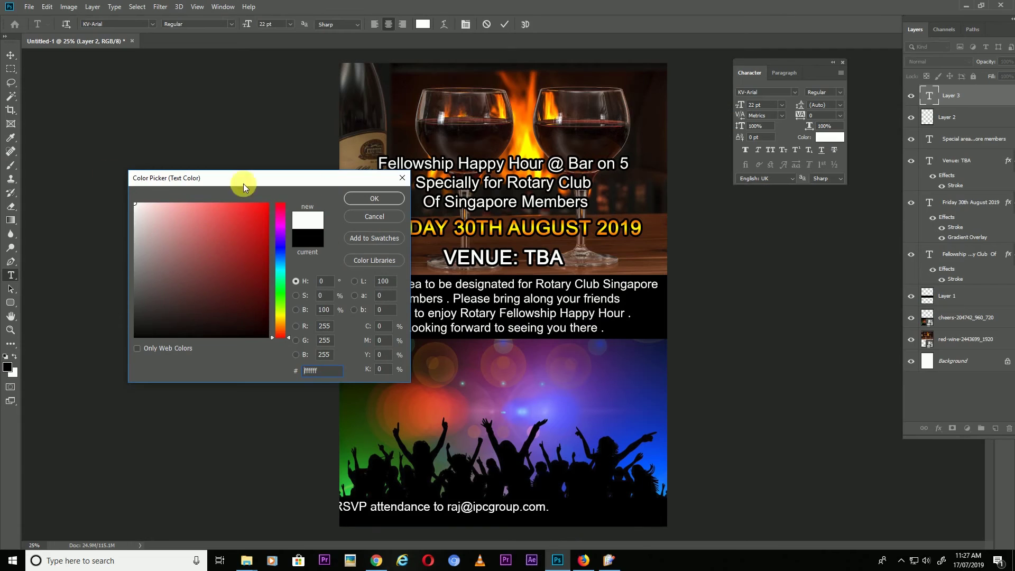
left_click(364, 201)
left_click(280, 26)
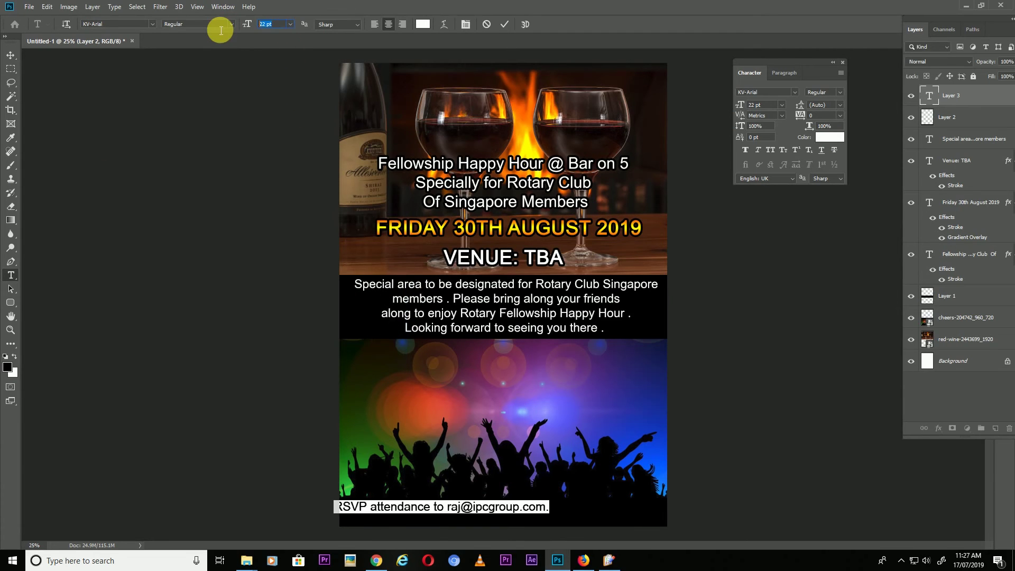
type("15")
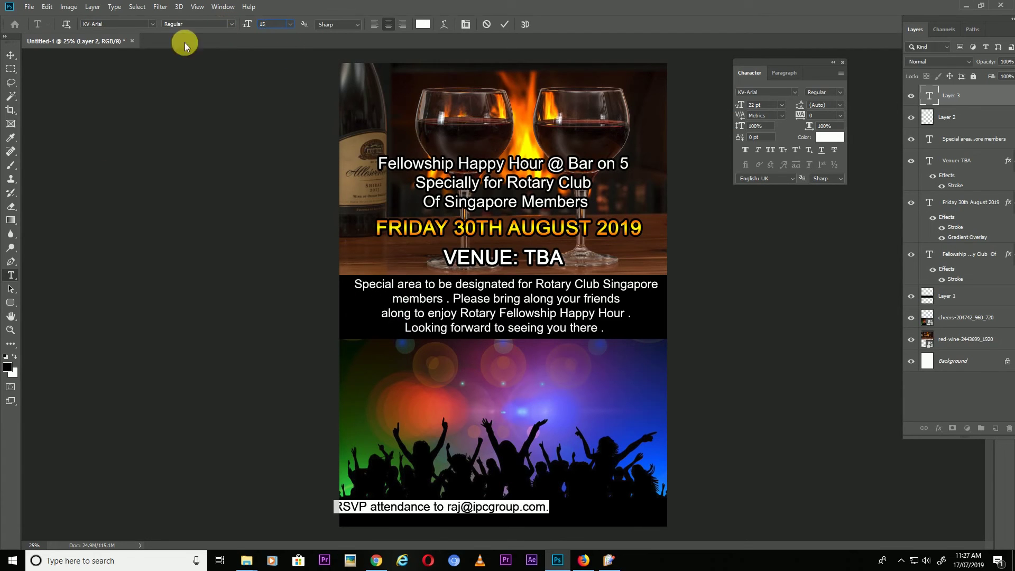
left_click(10, 55)
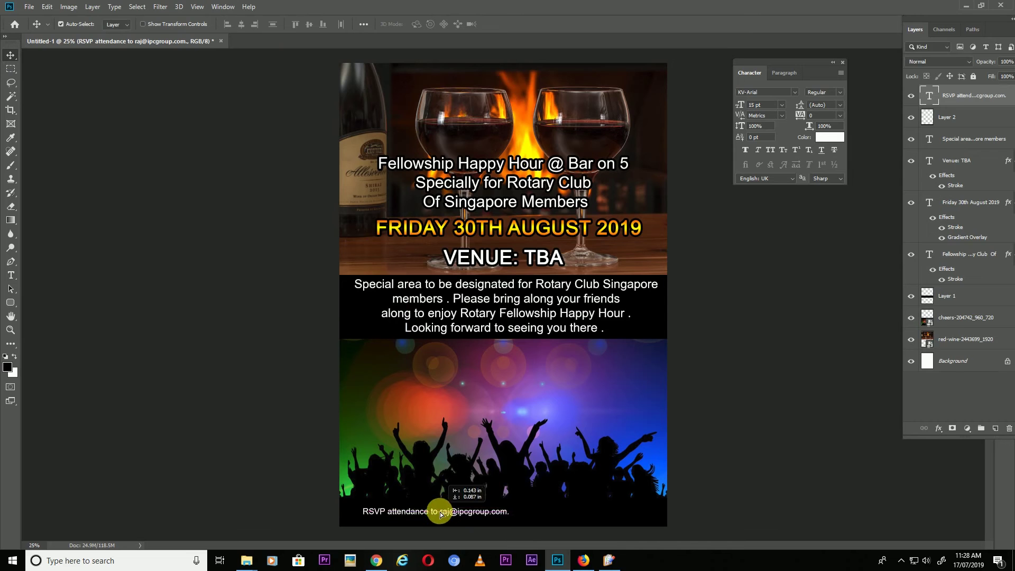
Nudge the RSVP line slightly left and bring up the Flyer_01 folder
left_click(584, 560)
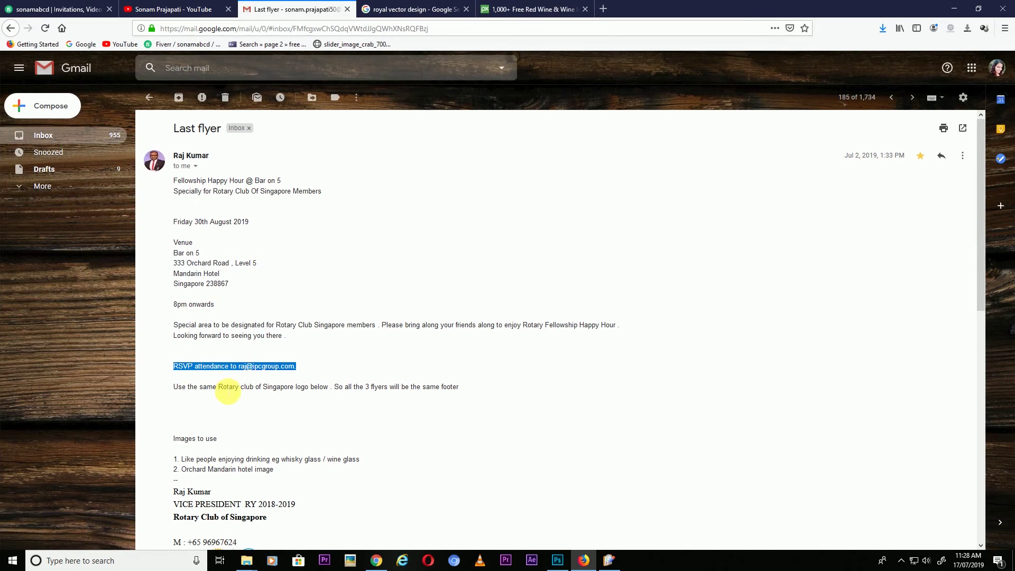
left_click(557, 560)
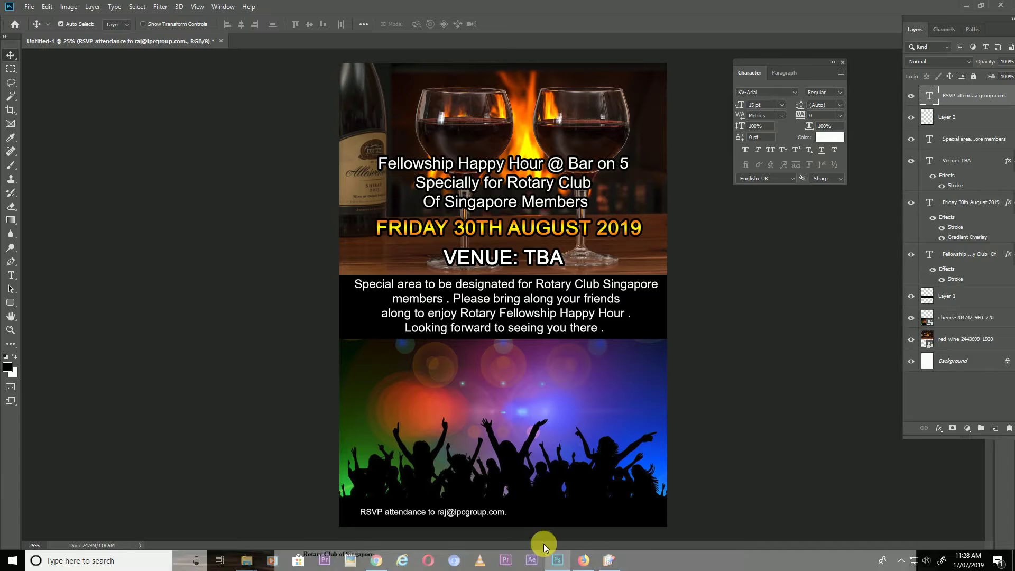
left_click_drag(464, 507, 462, 507)
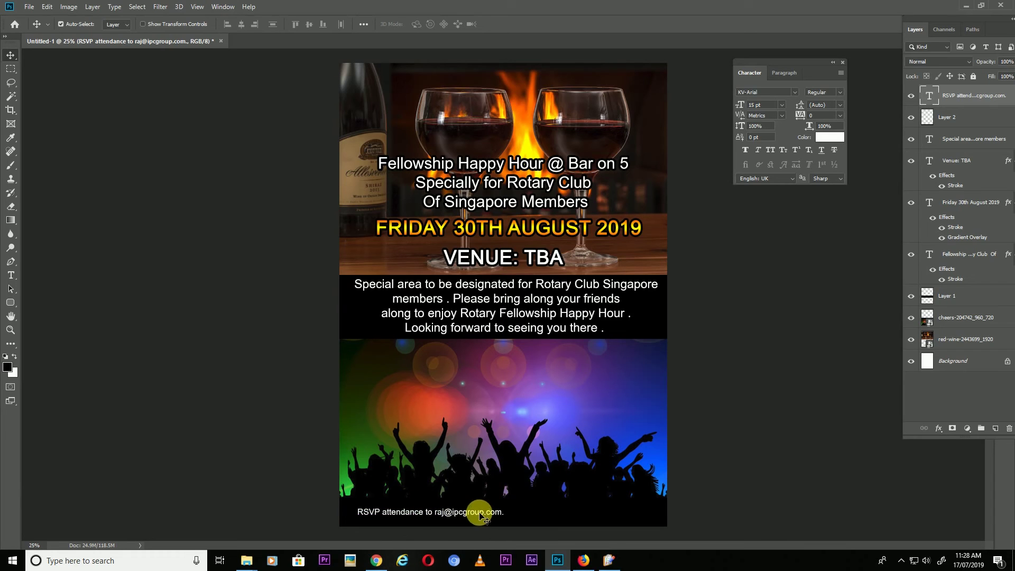
mouse_move(248, 559)
left_click(264, 526)
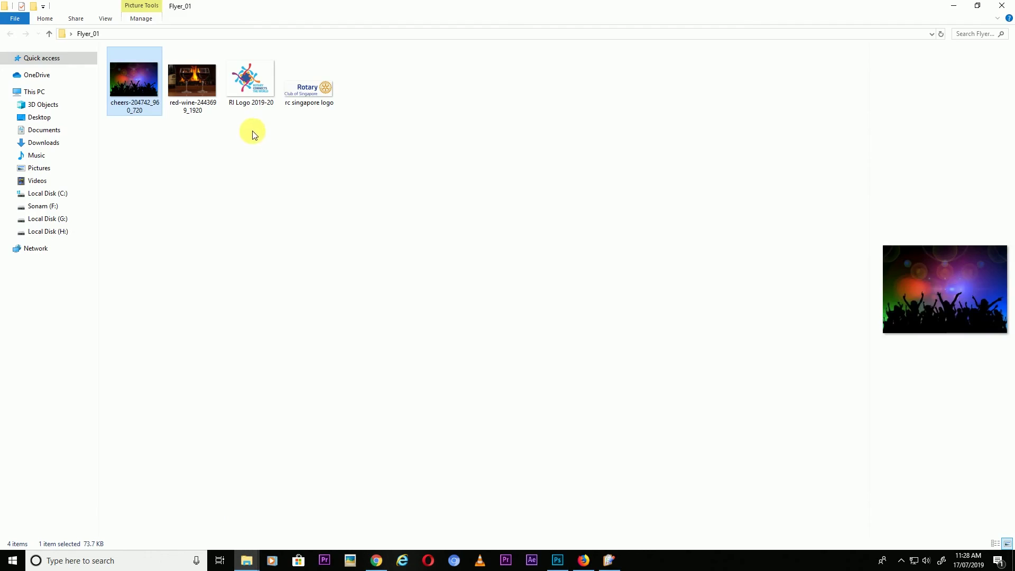
Place RI Logo 2019-20 into the flyer, scaled down to about 11% near the RSVP line
left_click(259, 88)
left_click_drag(249, 87, 586, 503)
left_click_drag(383, 205, 533, 512)
key("Return")
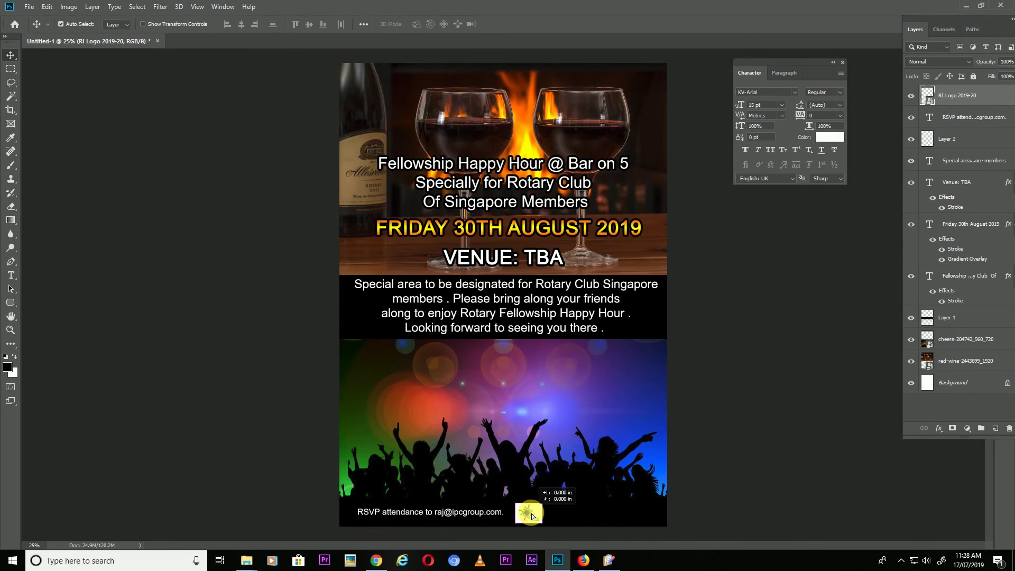
Place the rc singapore logo from Flyer_01 into the flyer, shrunk beside the RI logo
mouse_move(246, 560)
left_click(316, 484)
left_click_drag(339, 86, 591, 502)
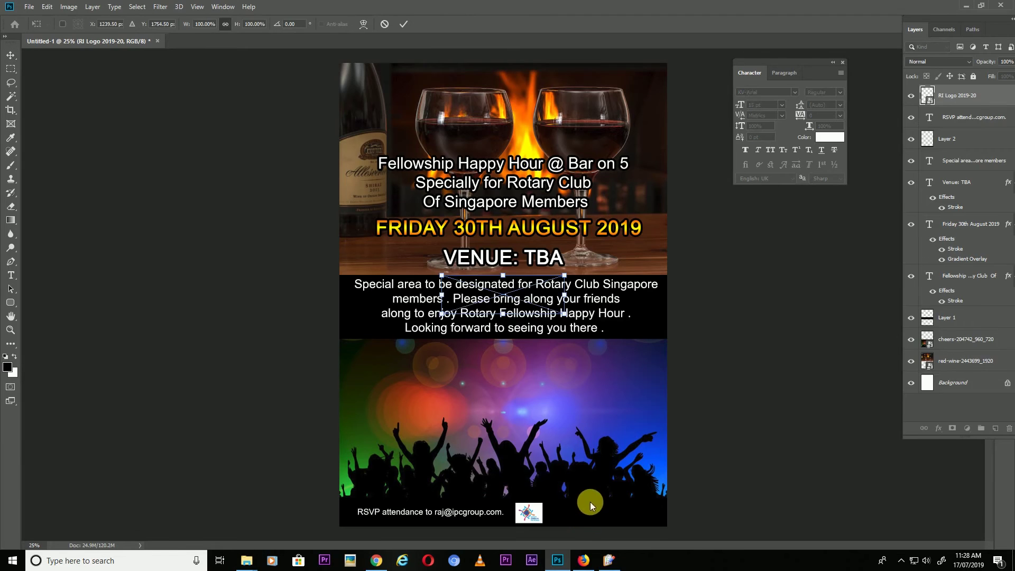
left_click_drag(426, 246, 582, 516)
key("Return")
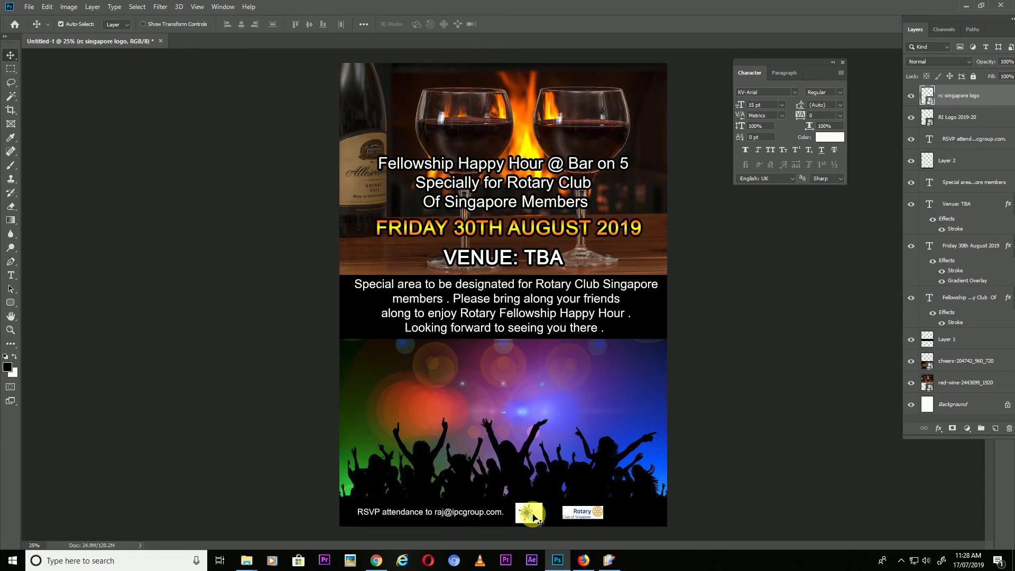
Shift the RI logo and the RSVP line right to balance the footer row
right_click(534, 518)
left_click(555, 460)
left_click_drag(531, 517, 545, 517)
right_click(476, 511)
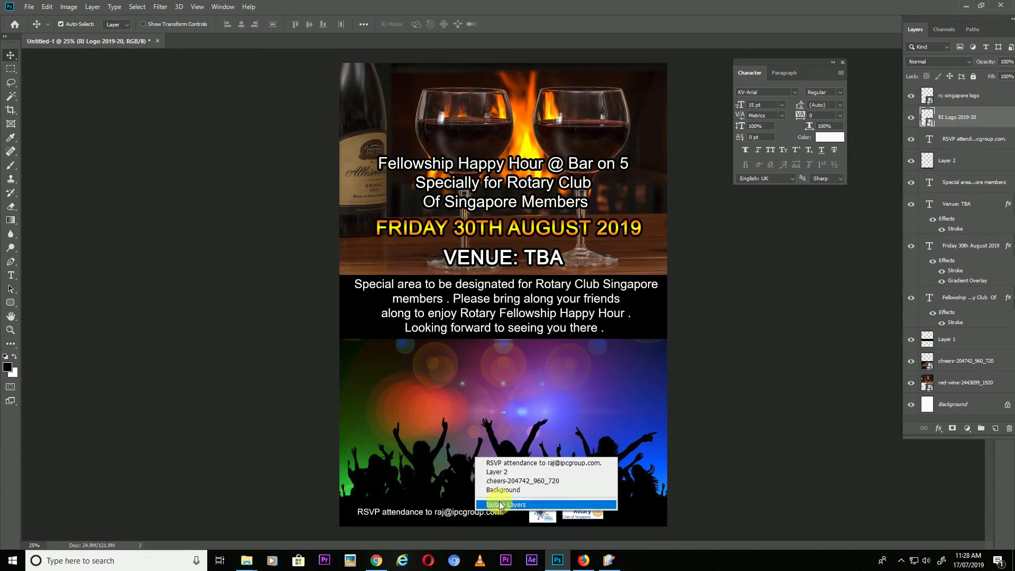
left_click(507, 464)
left_click_drag(489, 517, 503, 517)
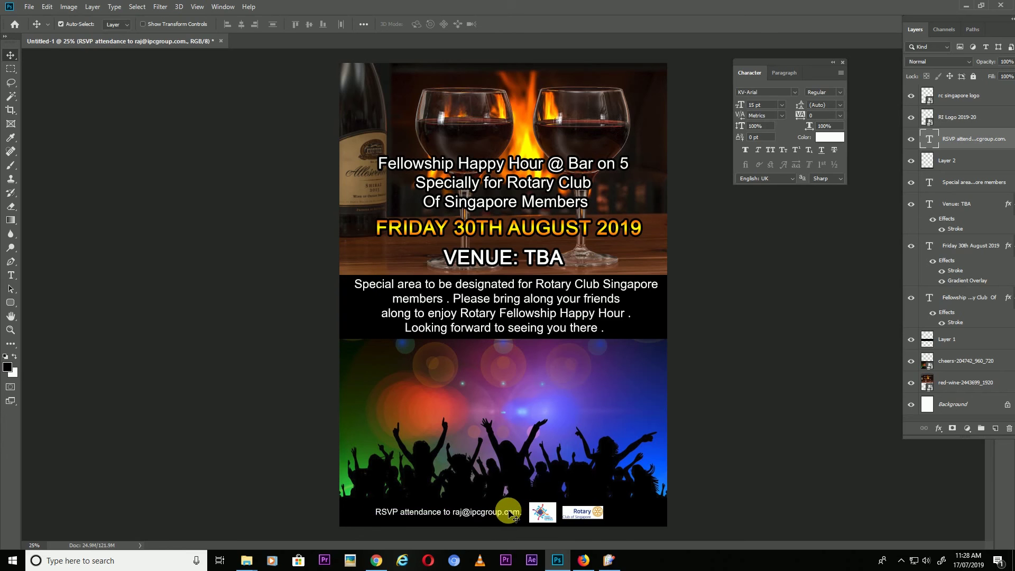
left_click(588, 567)
left_click(587, 567)
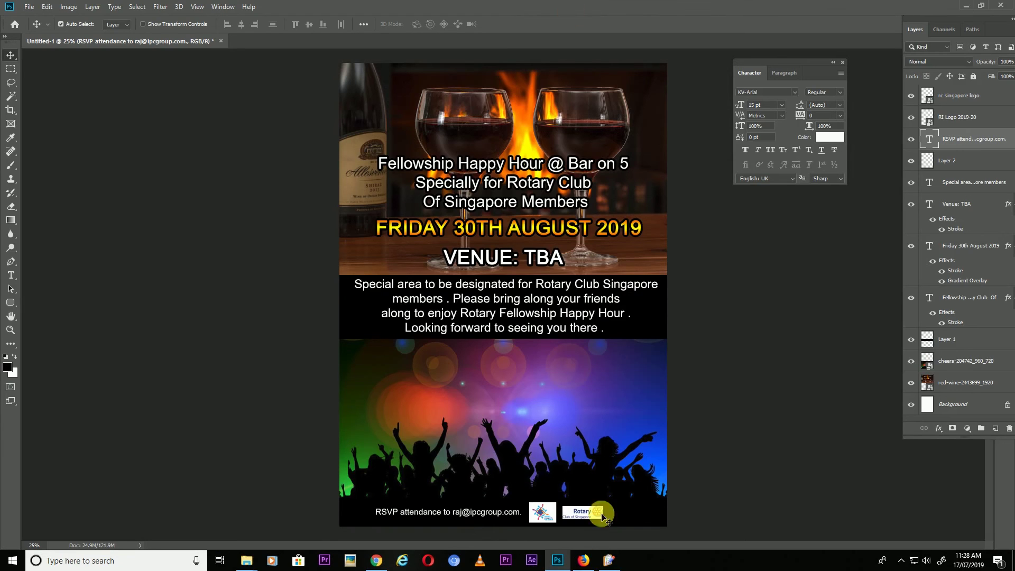
Enlarge the cheers-204742_960_720 crowd photo to about 80% and move it up
right_click(506, 412)
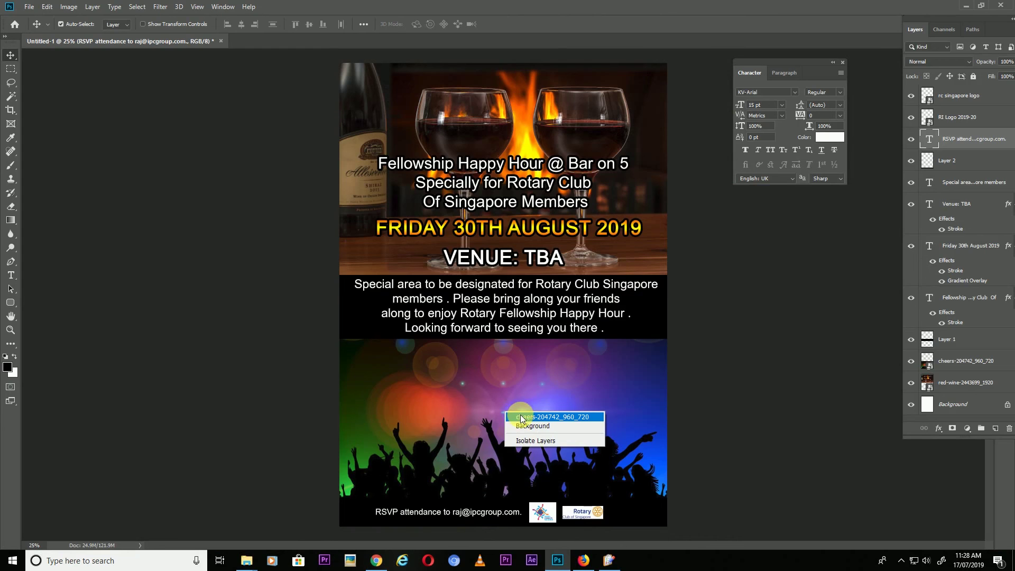
left_click(536, 418)
key("ctrl+t")
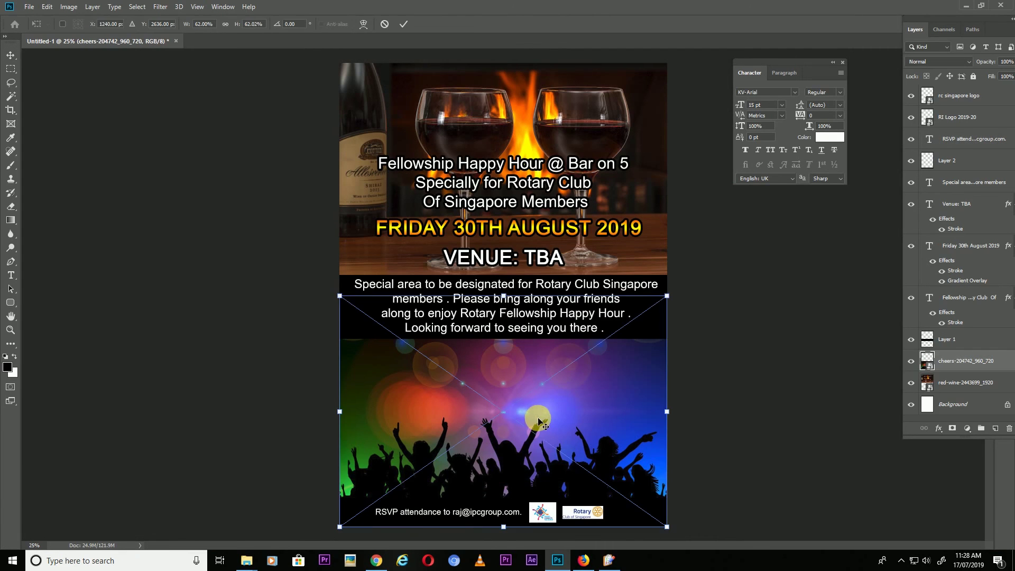
left_click_drag(668, 296, 732, 275)
left_click_drag(592, 391, 545, 411)
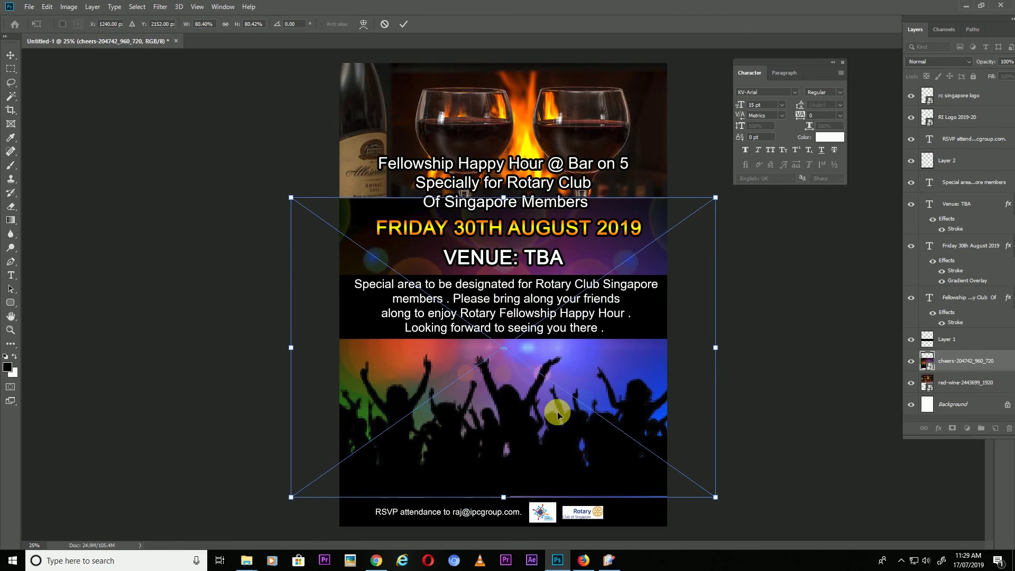
key("Return")
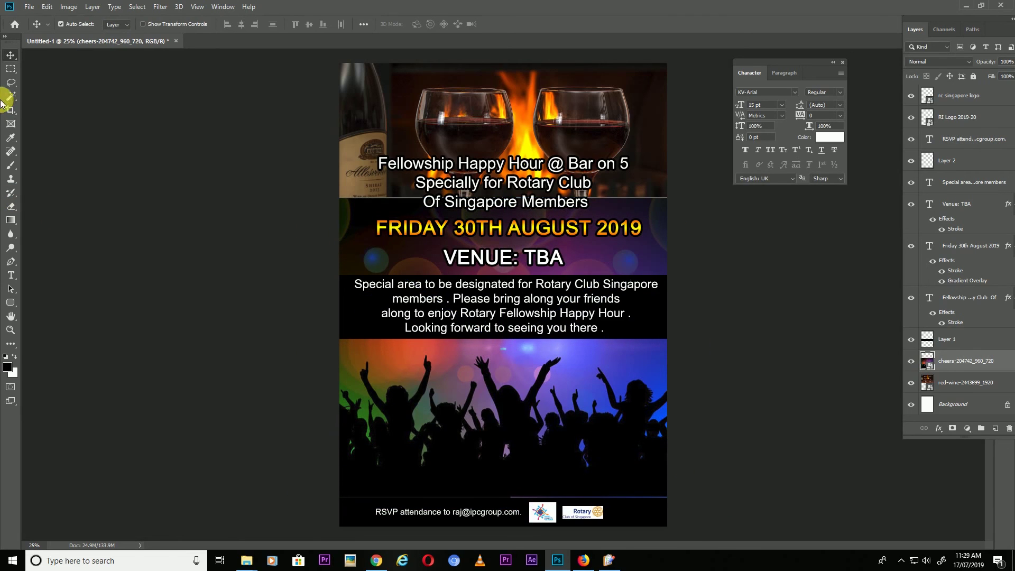
Rasterize the crowd photo and delete its upper part to reveal the wine photo
left_click(12, 70)
left_click_drag(318, 193, 716, 299)
key("Delete")
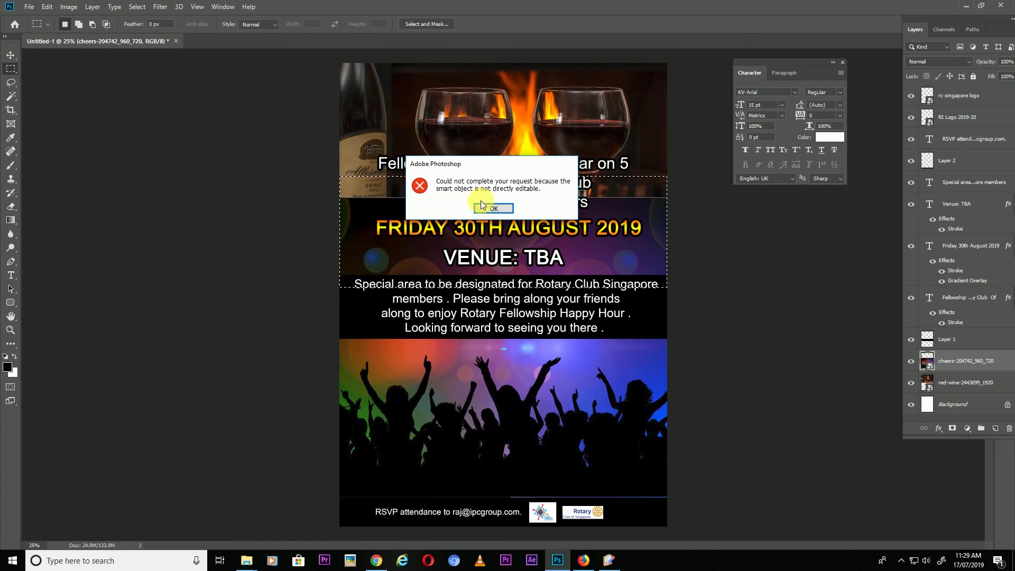
left_click(493, 209)
right_click(954, 363)
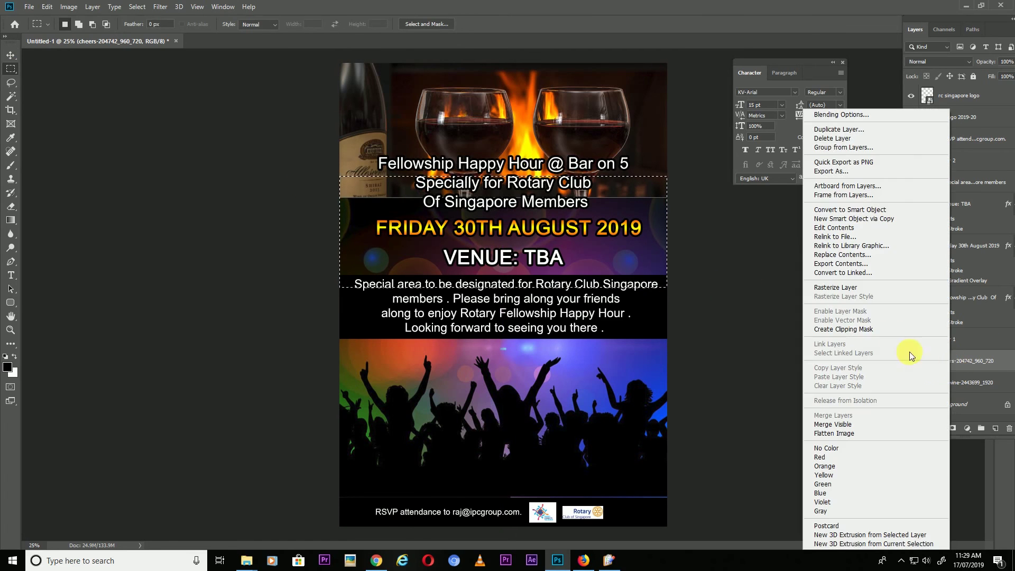
left_click(856, 292)
key("Delete")
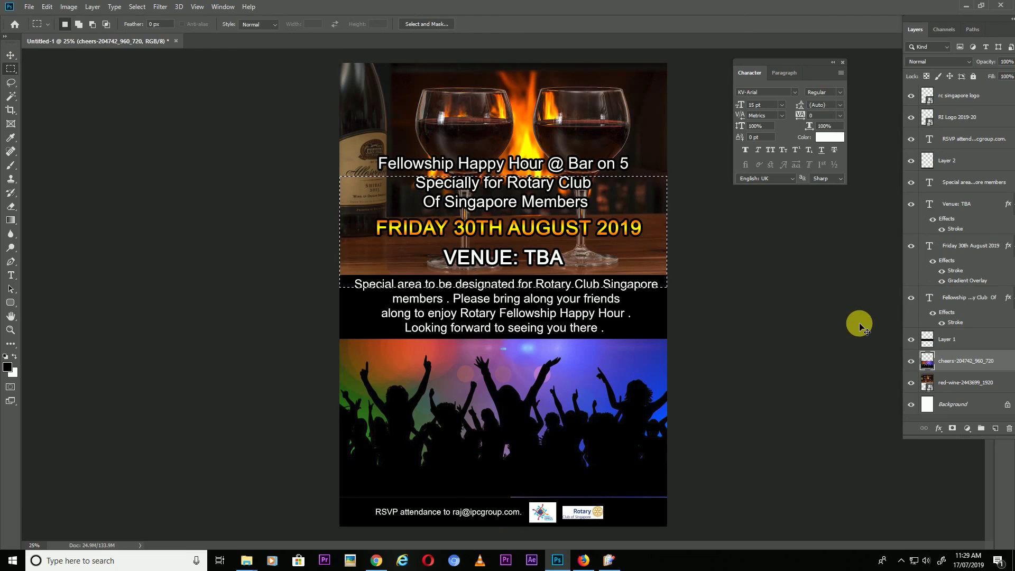
key("v")
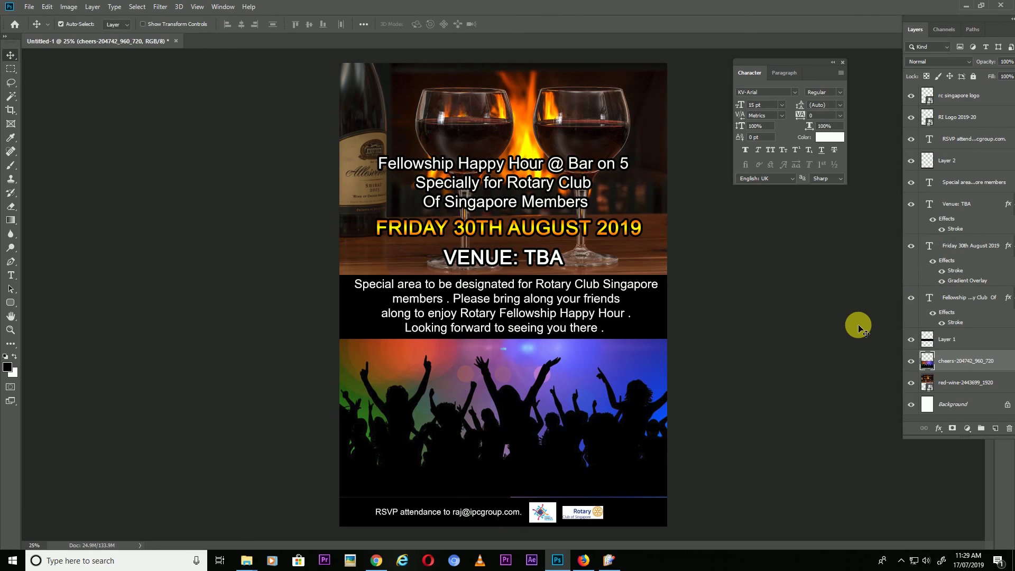
Move VENUE: TBA down onto the crowd photo and lower the date and headline slightly
right_click(492, 259)
left_click(516, 259)
left_click_drag(516, 259, 505, 368)
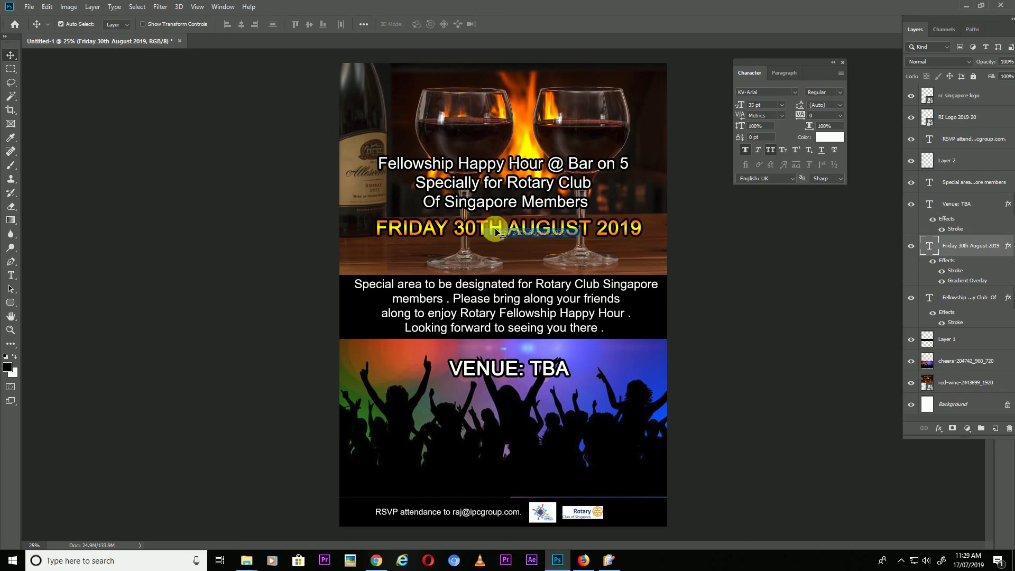
left_click_drag(482, 228, 484, 236)
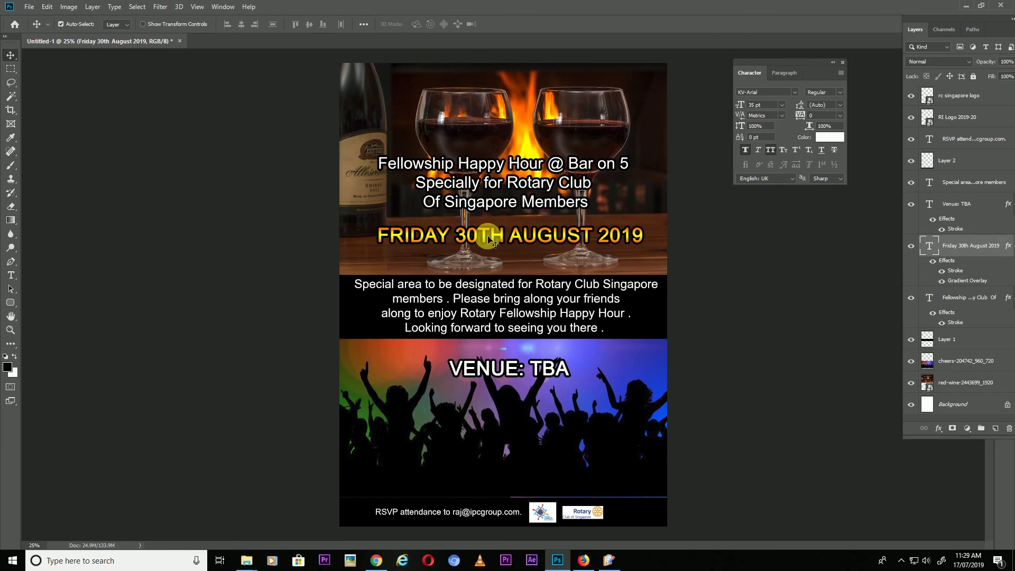
right_click(490, 242)
left_click(488, 280)
left_click_drag(519, 187, 521, 196)
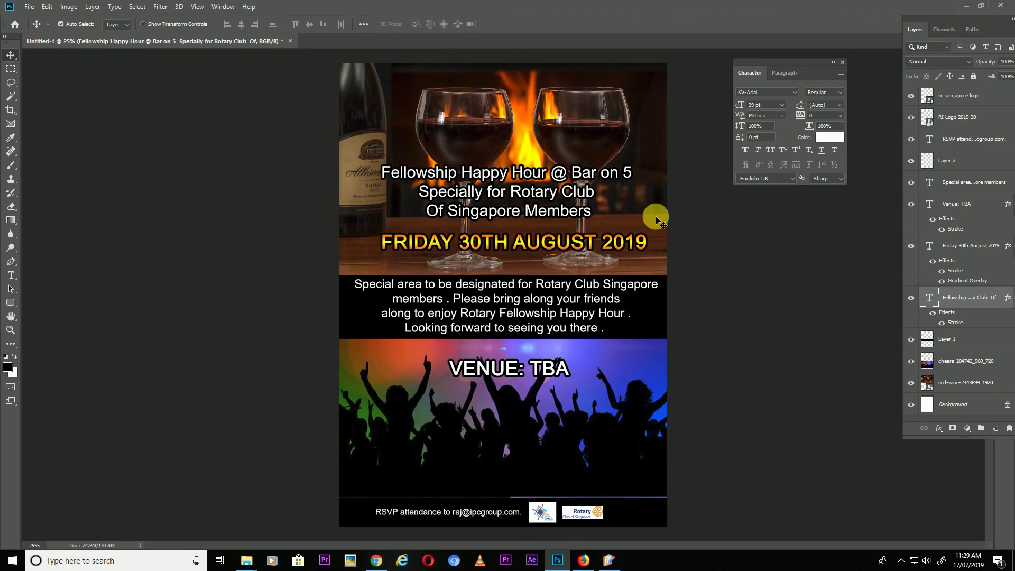